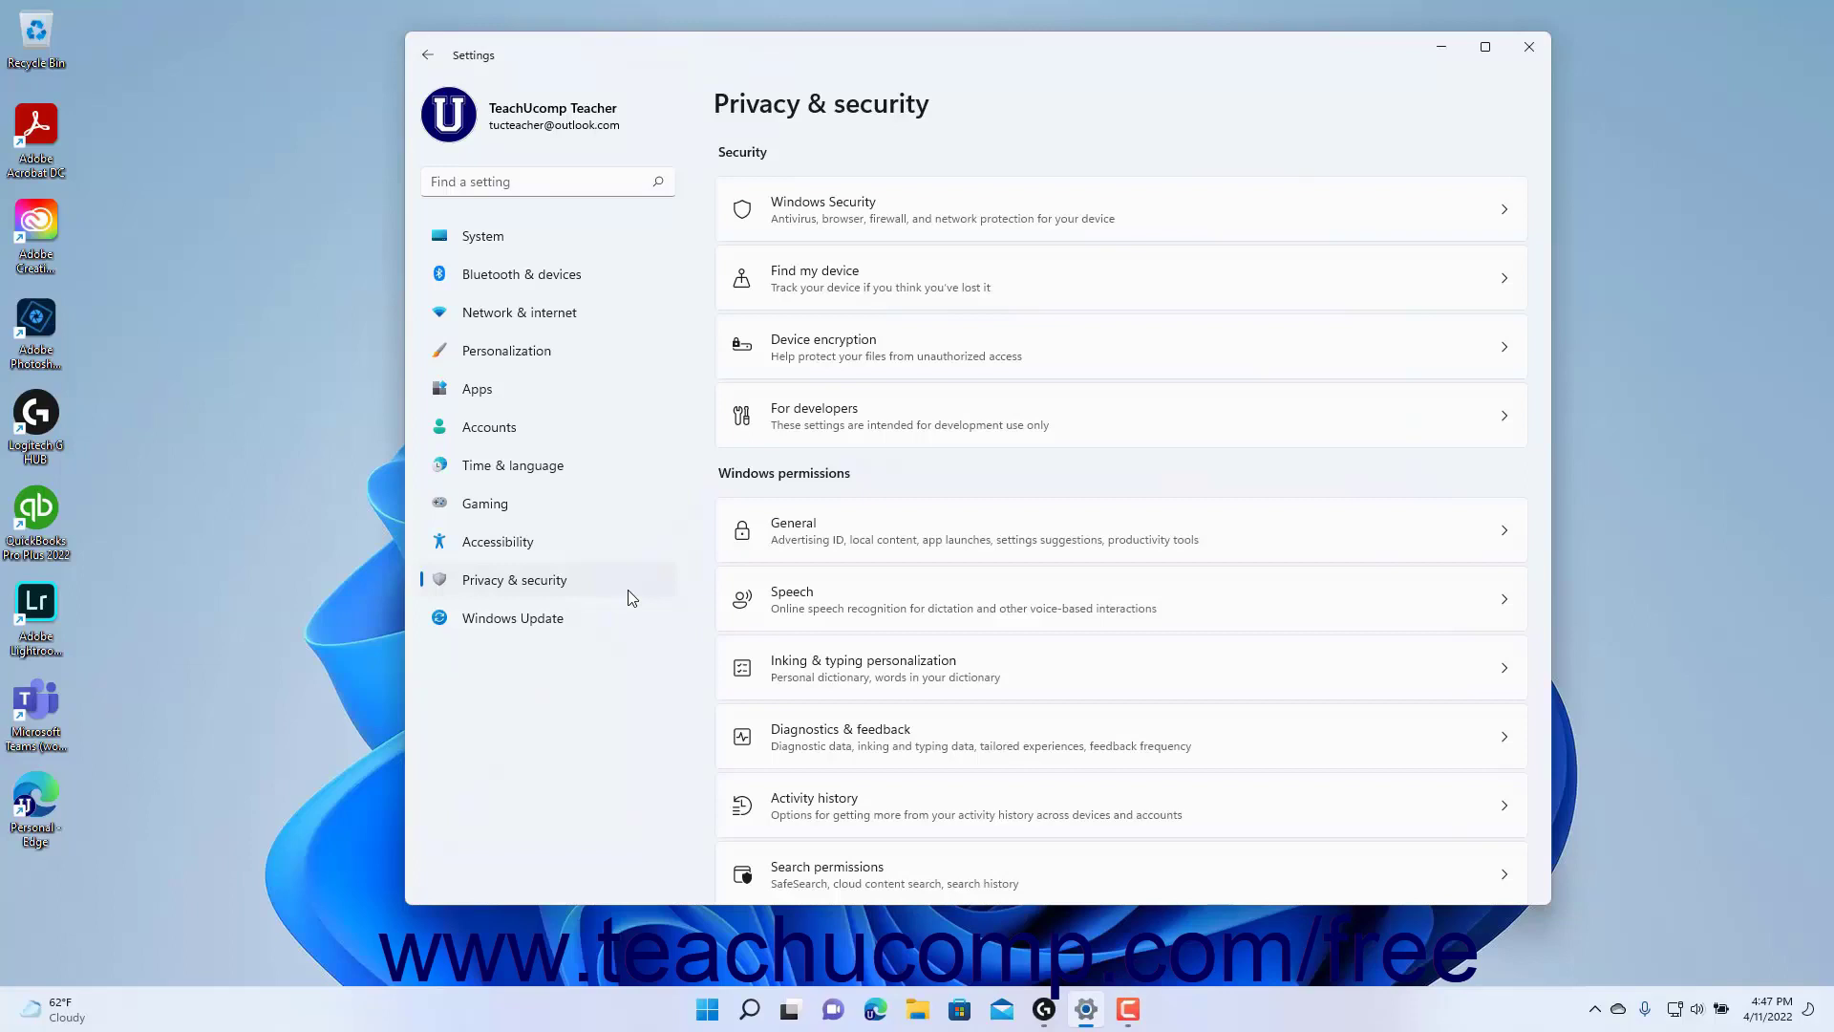
# - Go to the Privacy & security page listing security options and Windows permissions
pyautogui.click(547, 588)
pyautogui.scroll(-3, 919, 700)
pyautogui.scroll(-3, 920, 687)
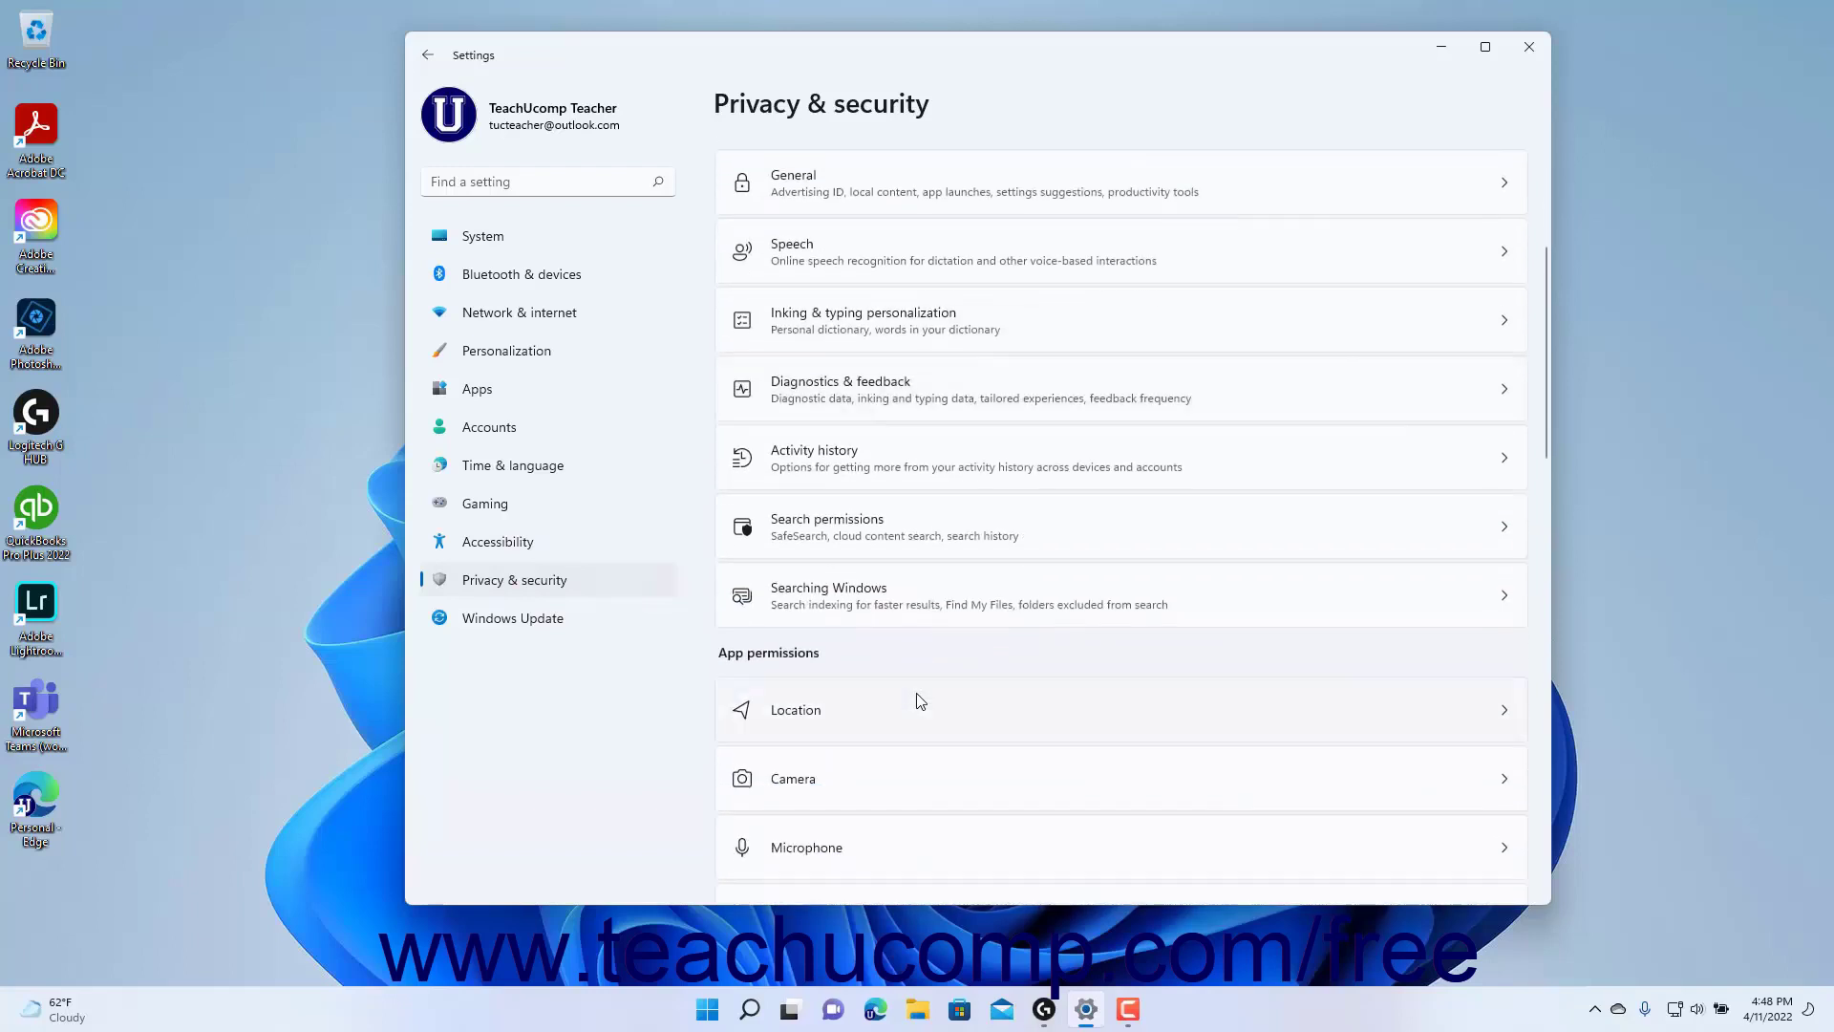
pyautogui.scroll(-2, 922, 674)
pyautogui.scroll(-1, 923, 664)
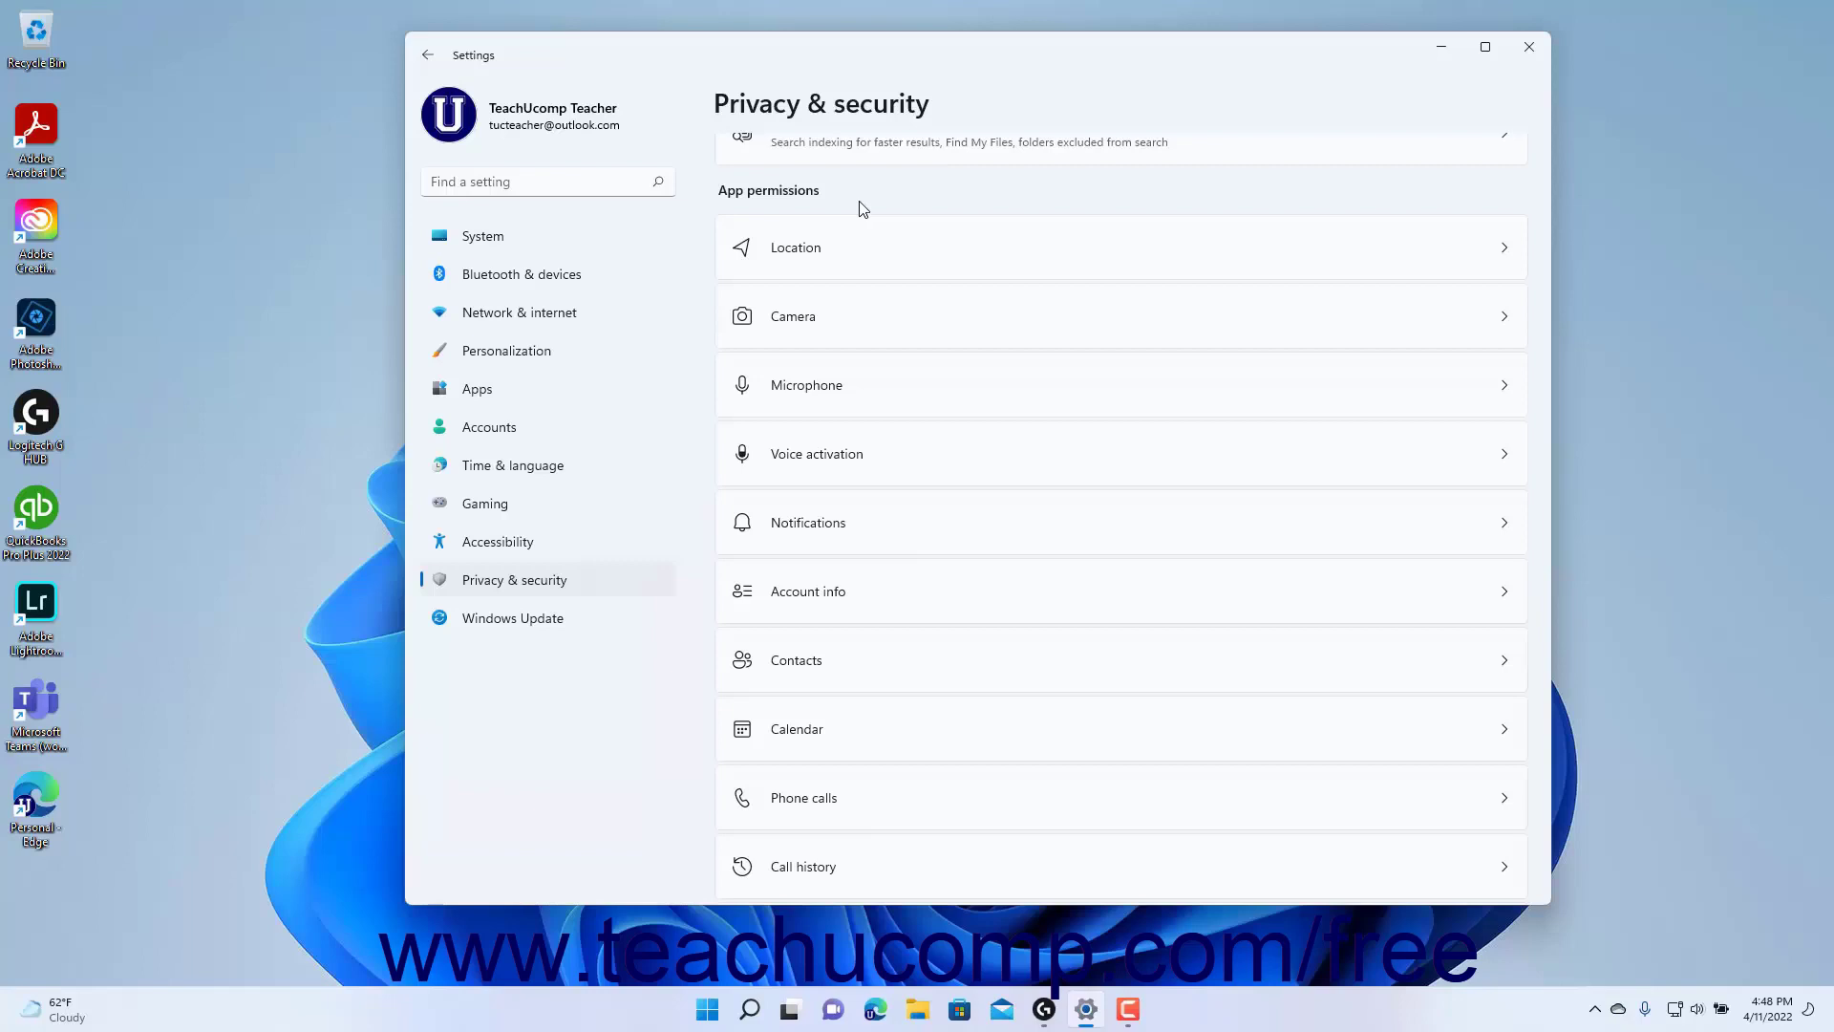
pyautogui.click(870, 259)
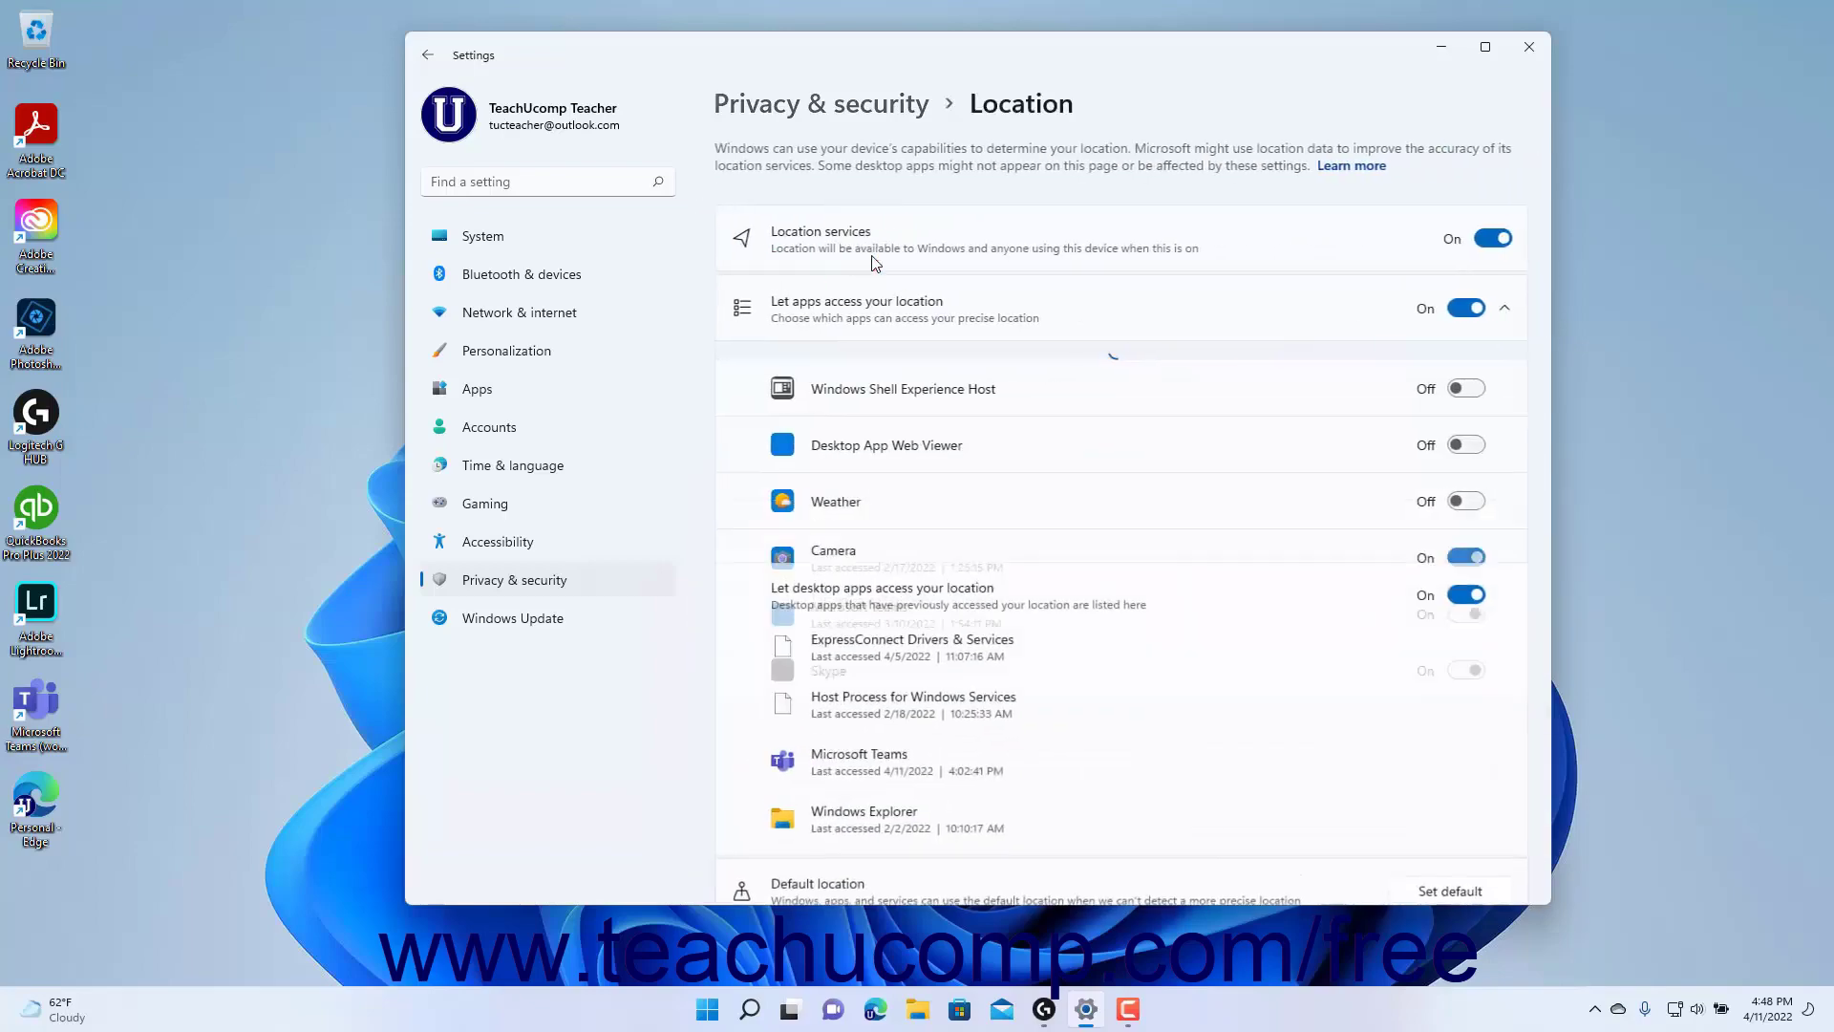
pyautogui.click(866, 108)
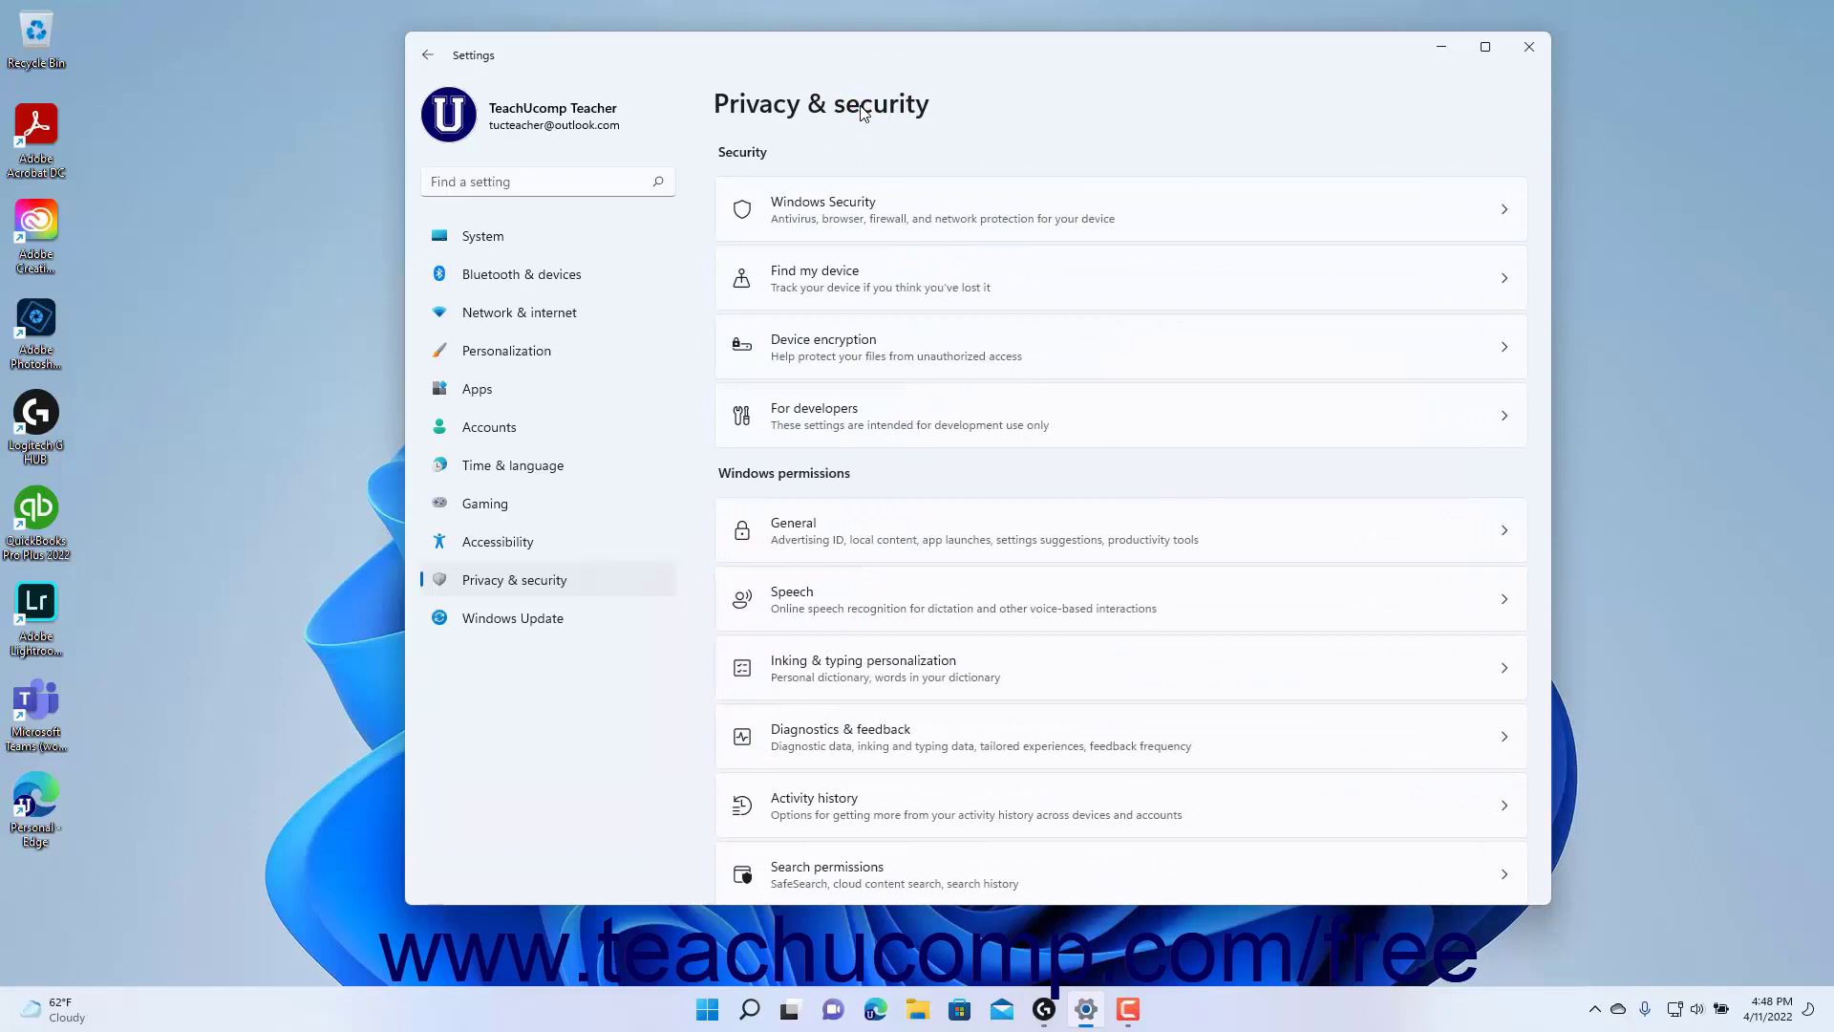
pyautogui.scroll(-5, 885, 358)
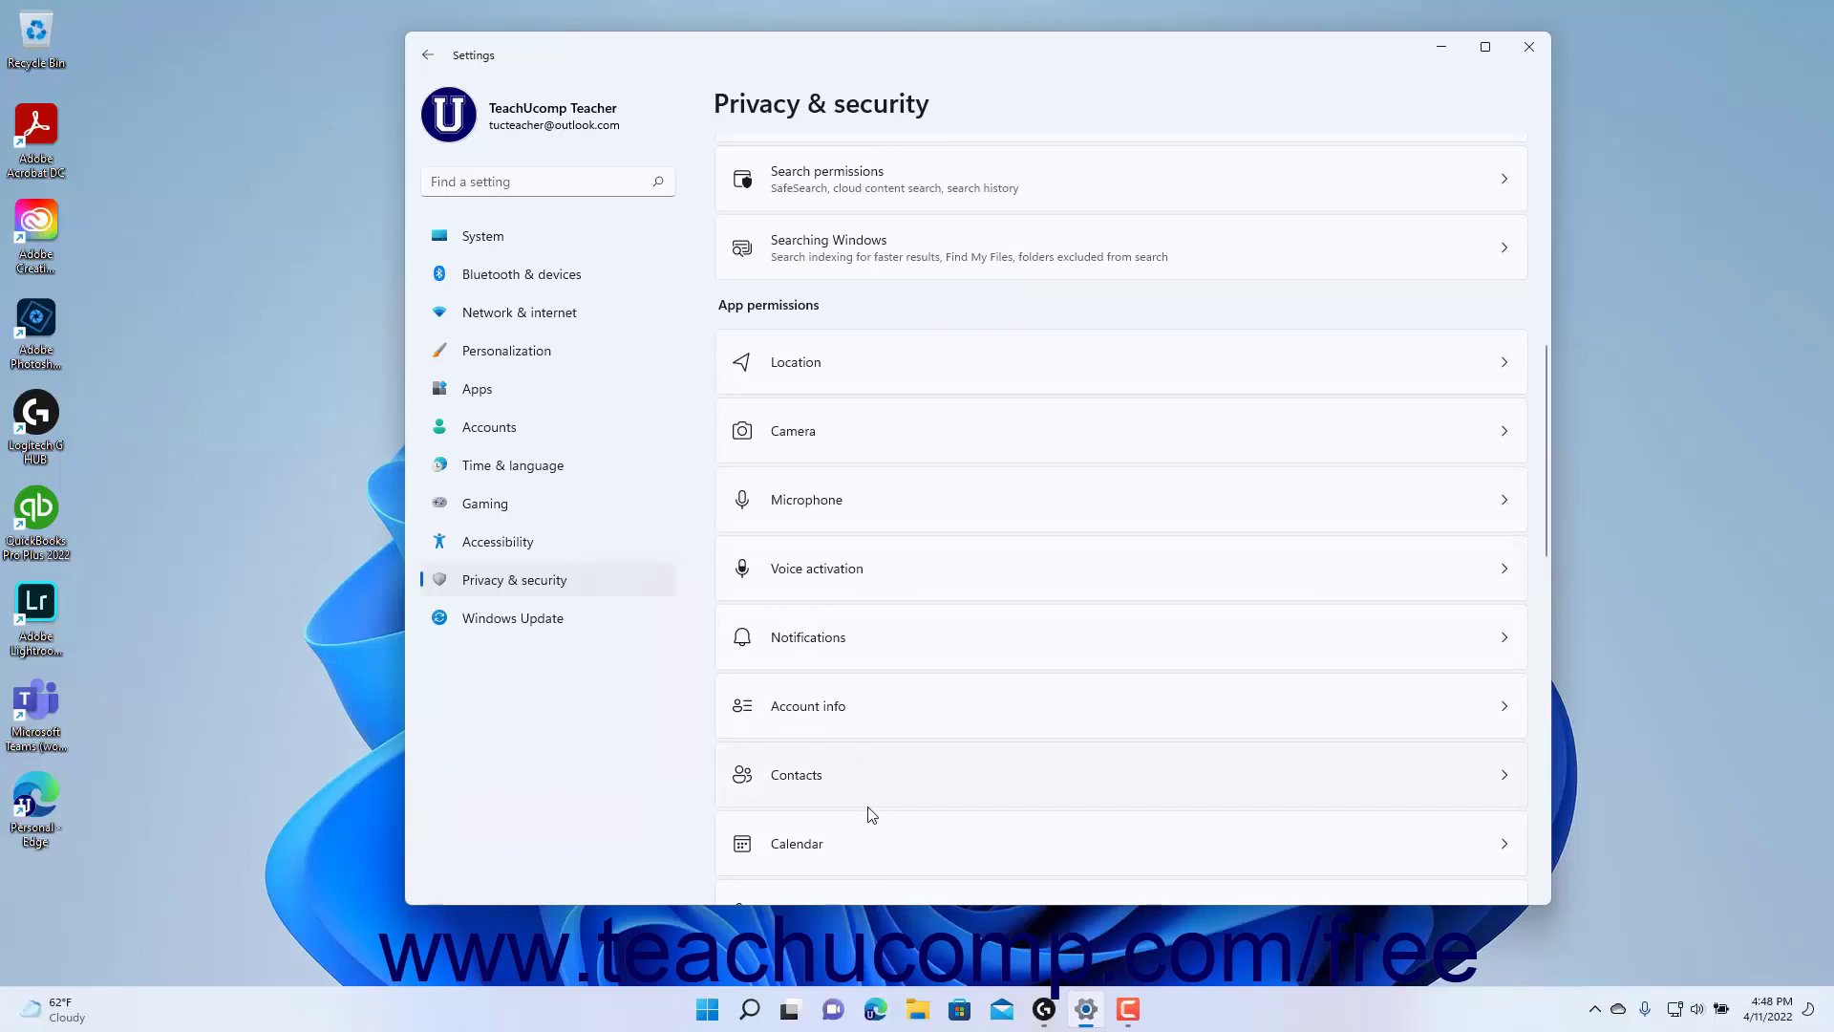
pyautogui.scroll(-2, 862, 849)
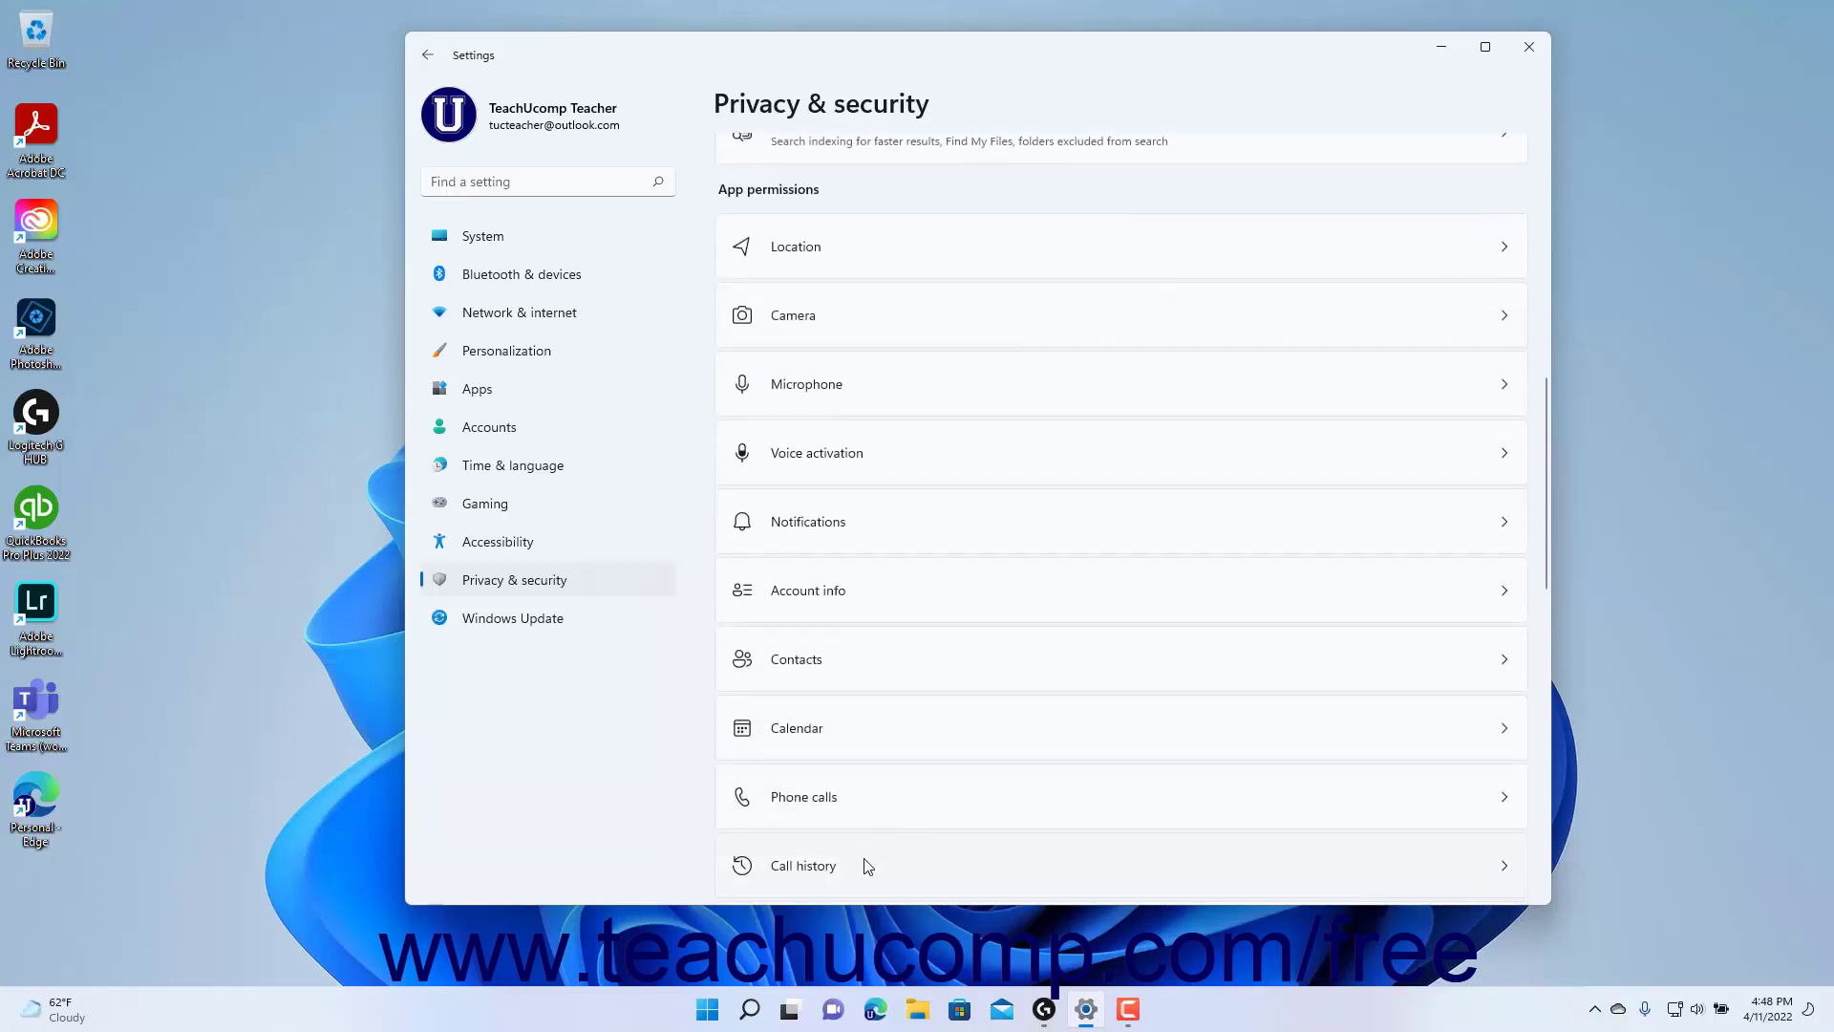
pyautogui.scroll(-4, 866, 866)
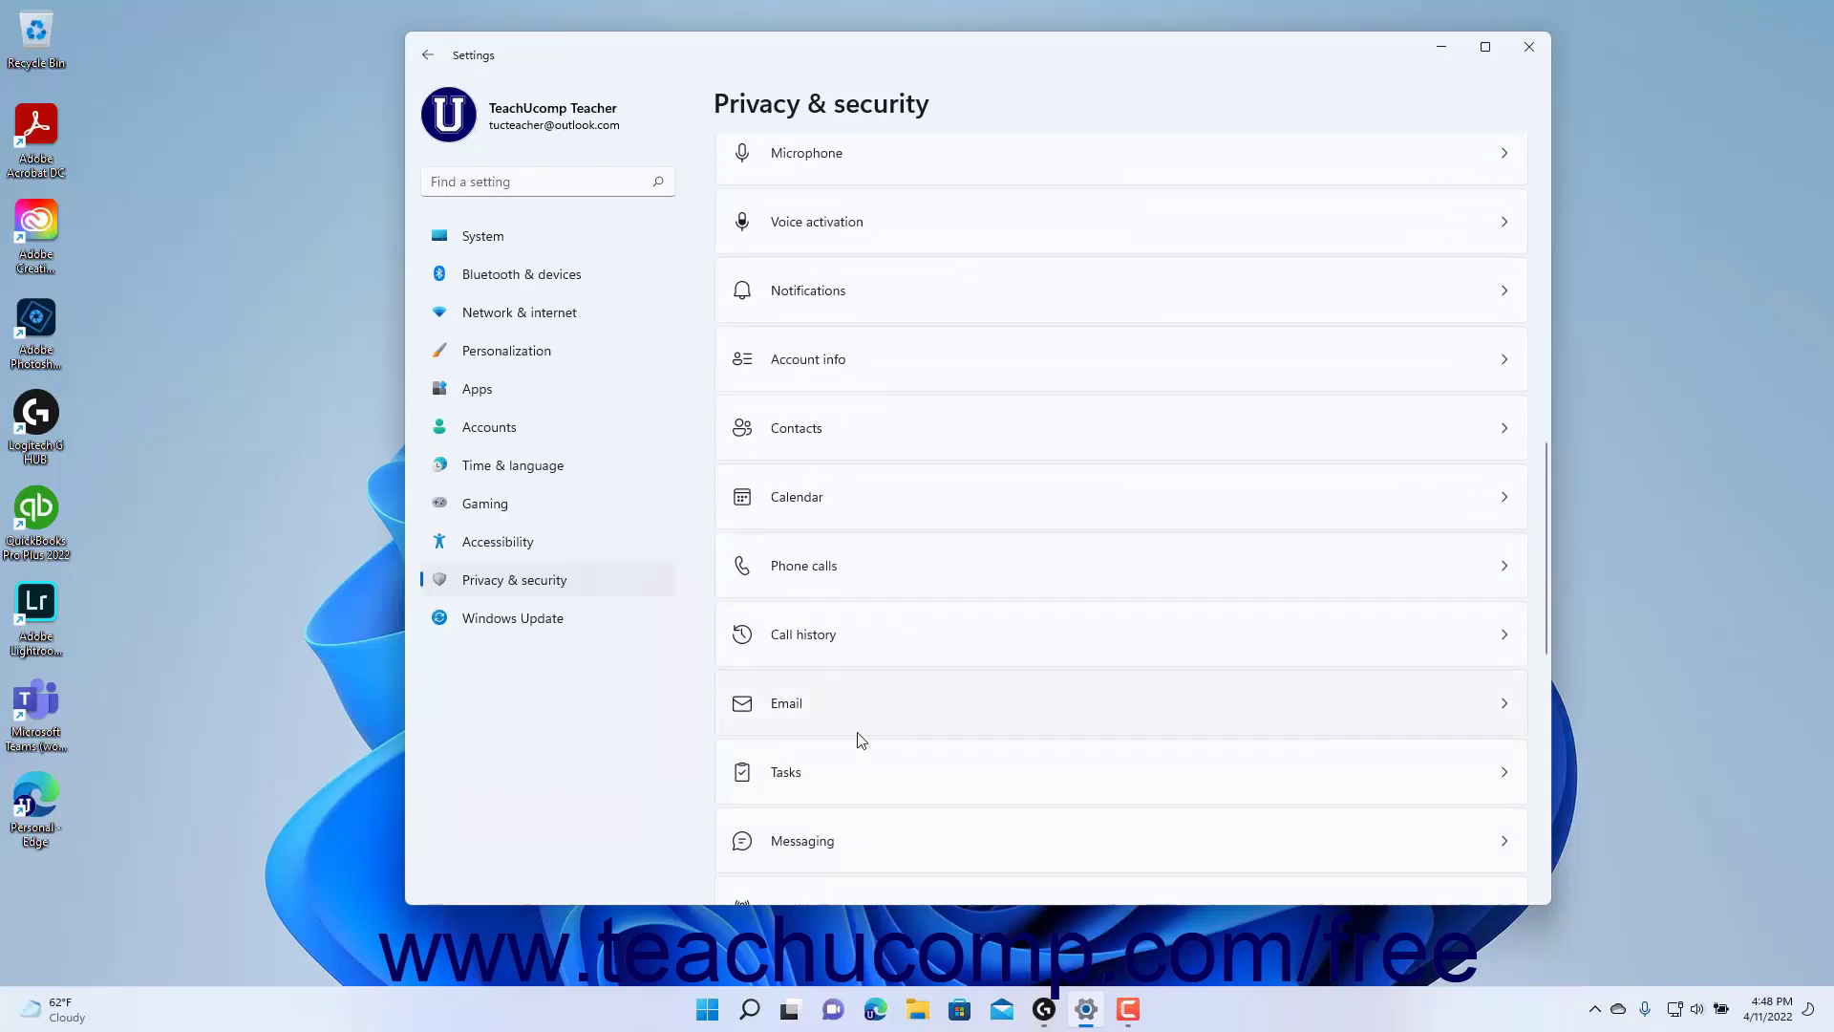
pyautogui.scroll(-2, 860, 850)
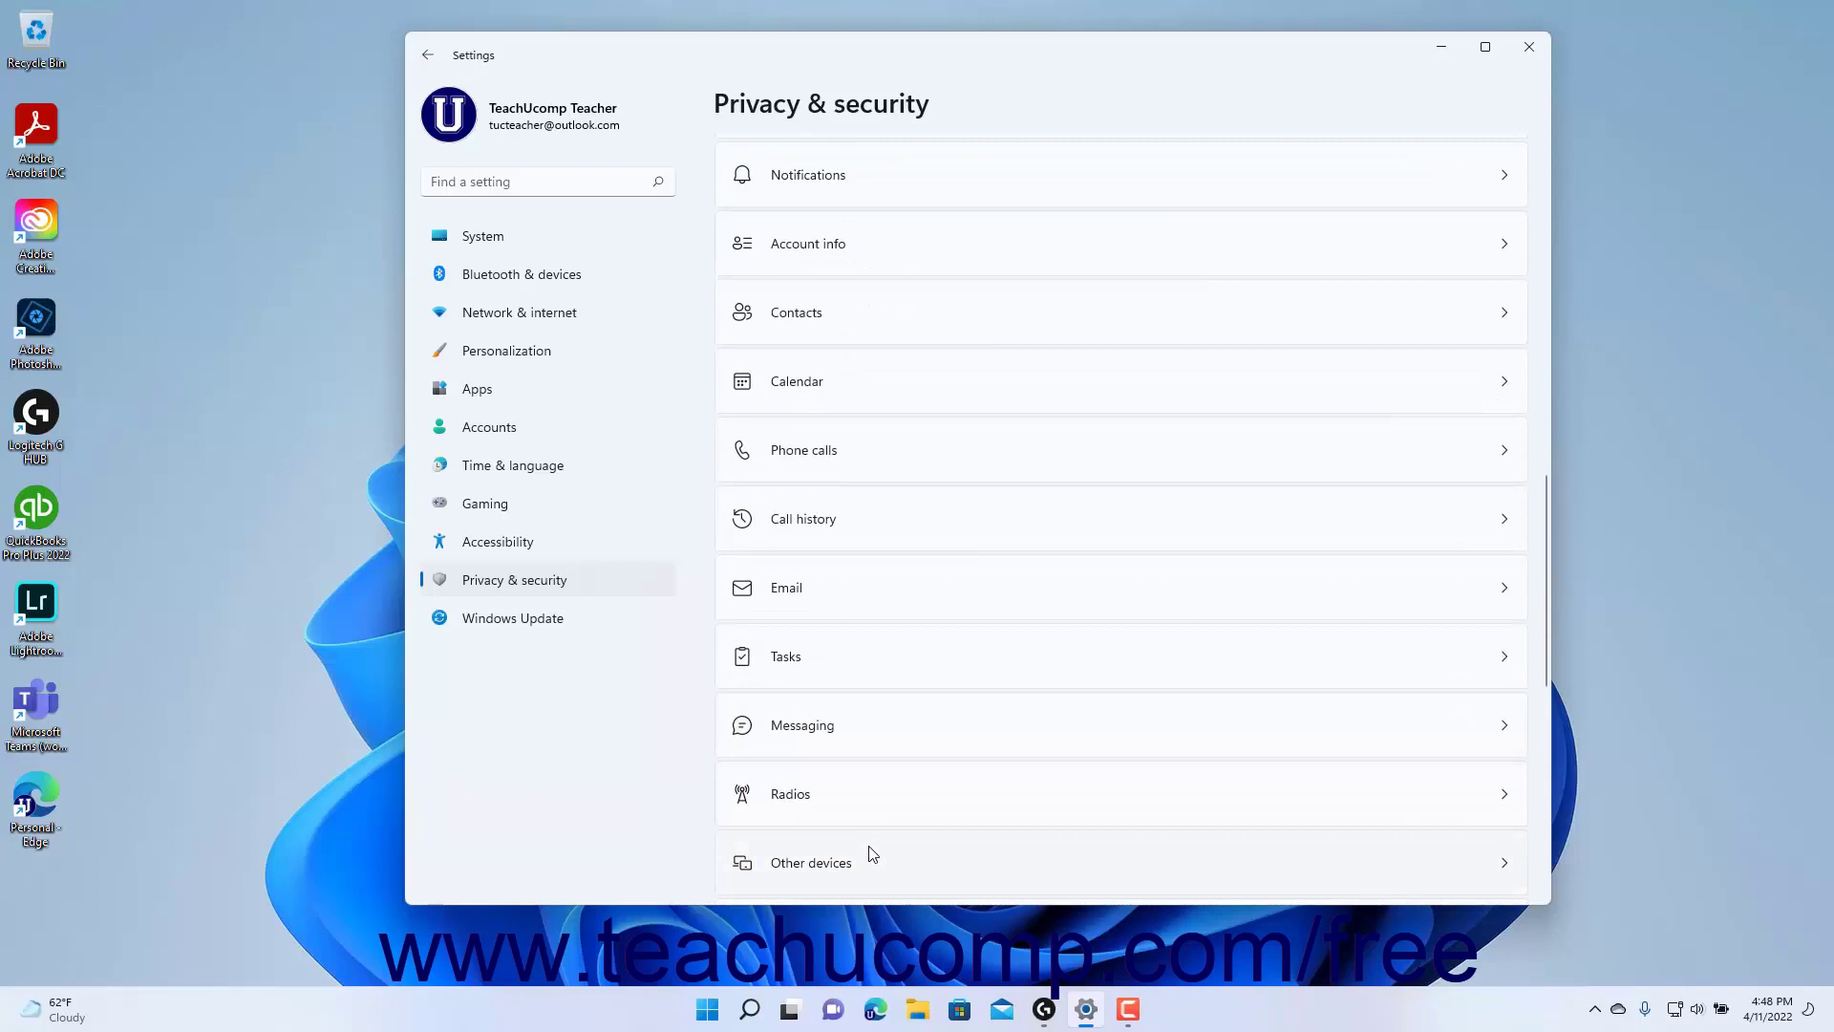
pyautogui.scroll(-3, 870, 854)
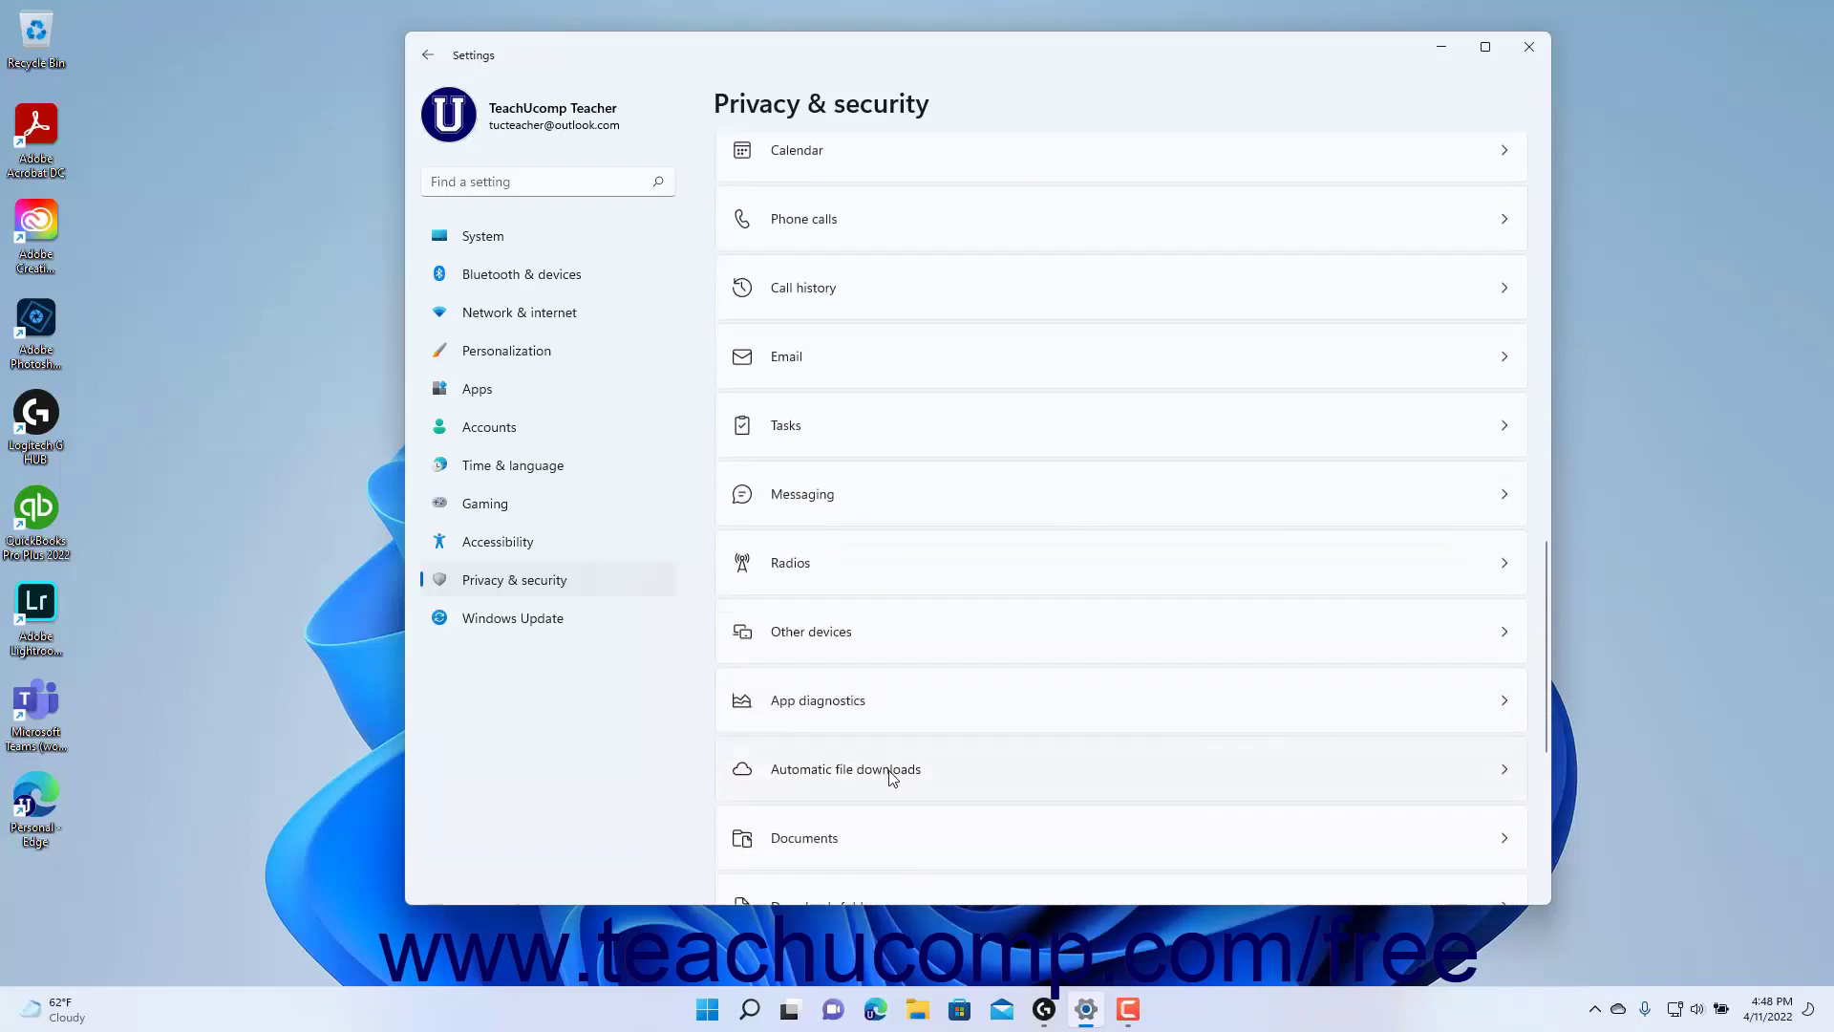
pyautogui.scroll(-2, 870, 855)
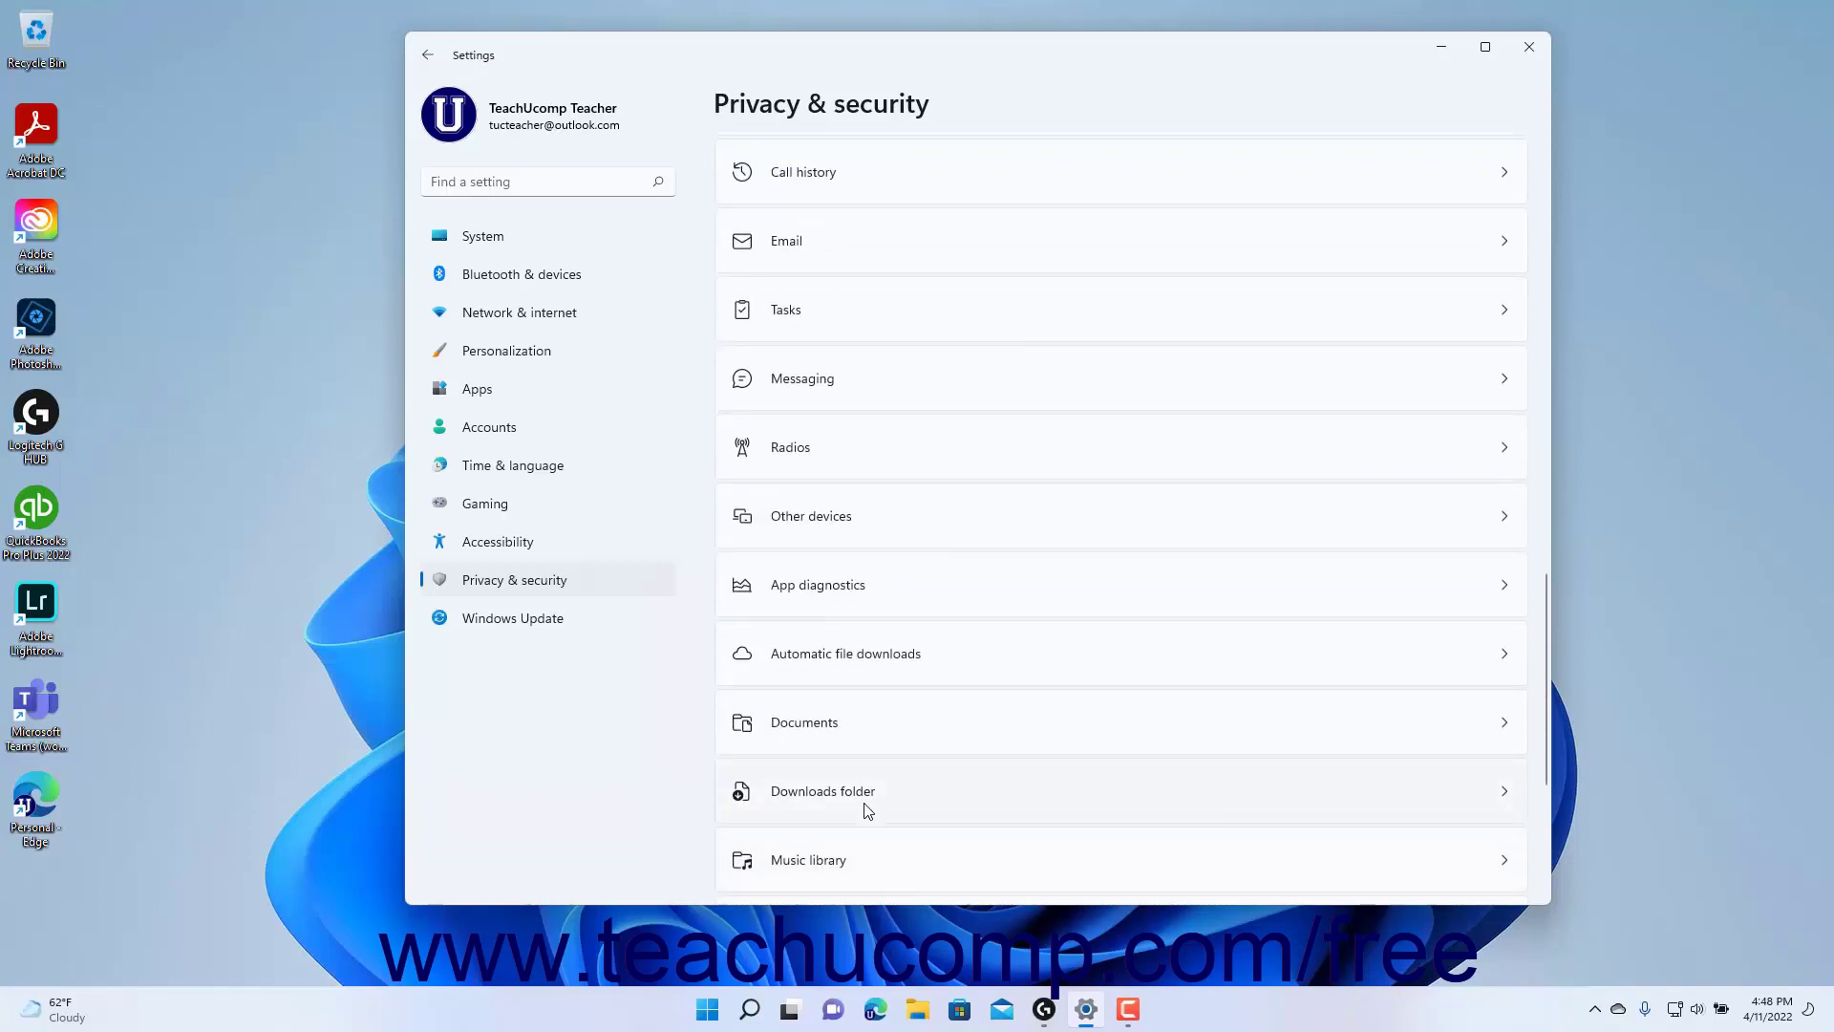
pyautogui.scroll(-2, 865, 812)
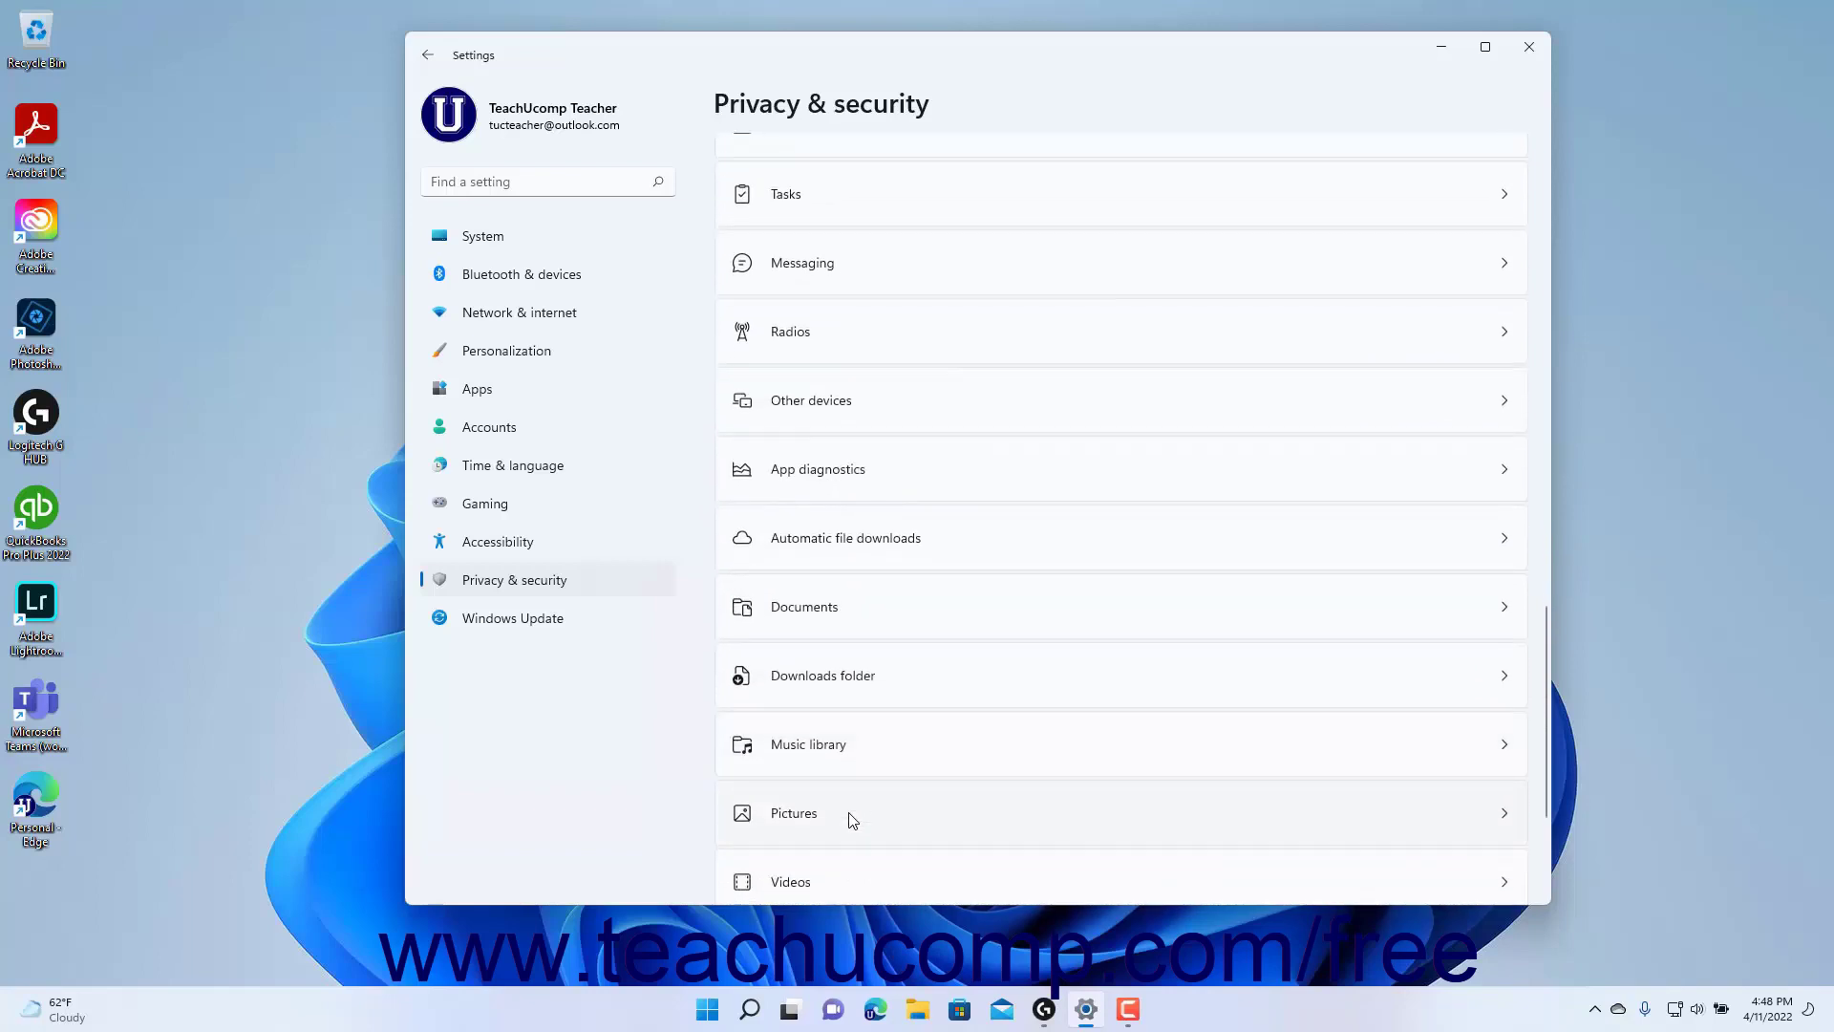
pyautogui.scroll(-2, 871, 880)
pyautogui.scroll(-2, 877, 804)
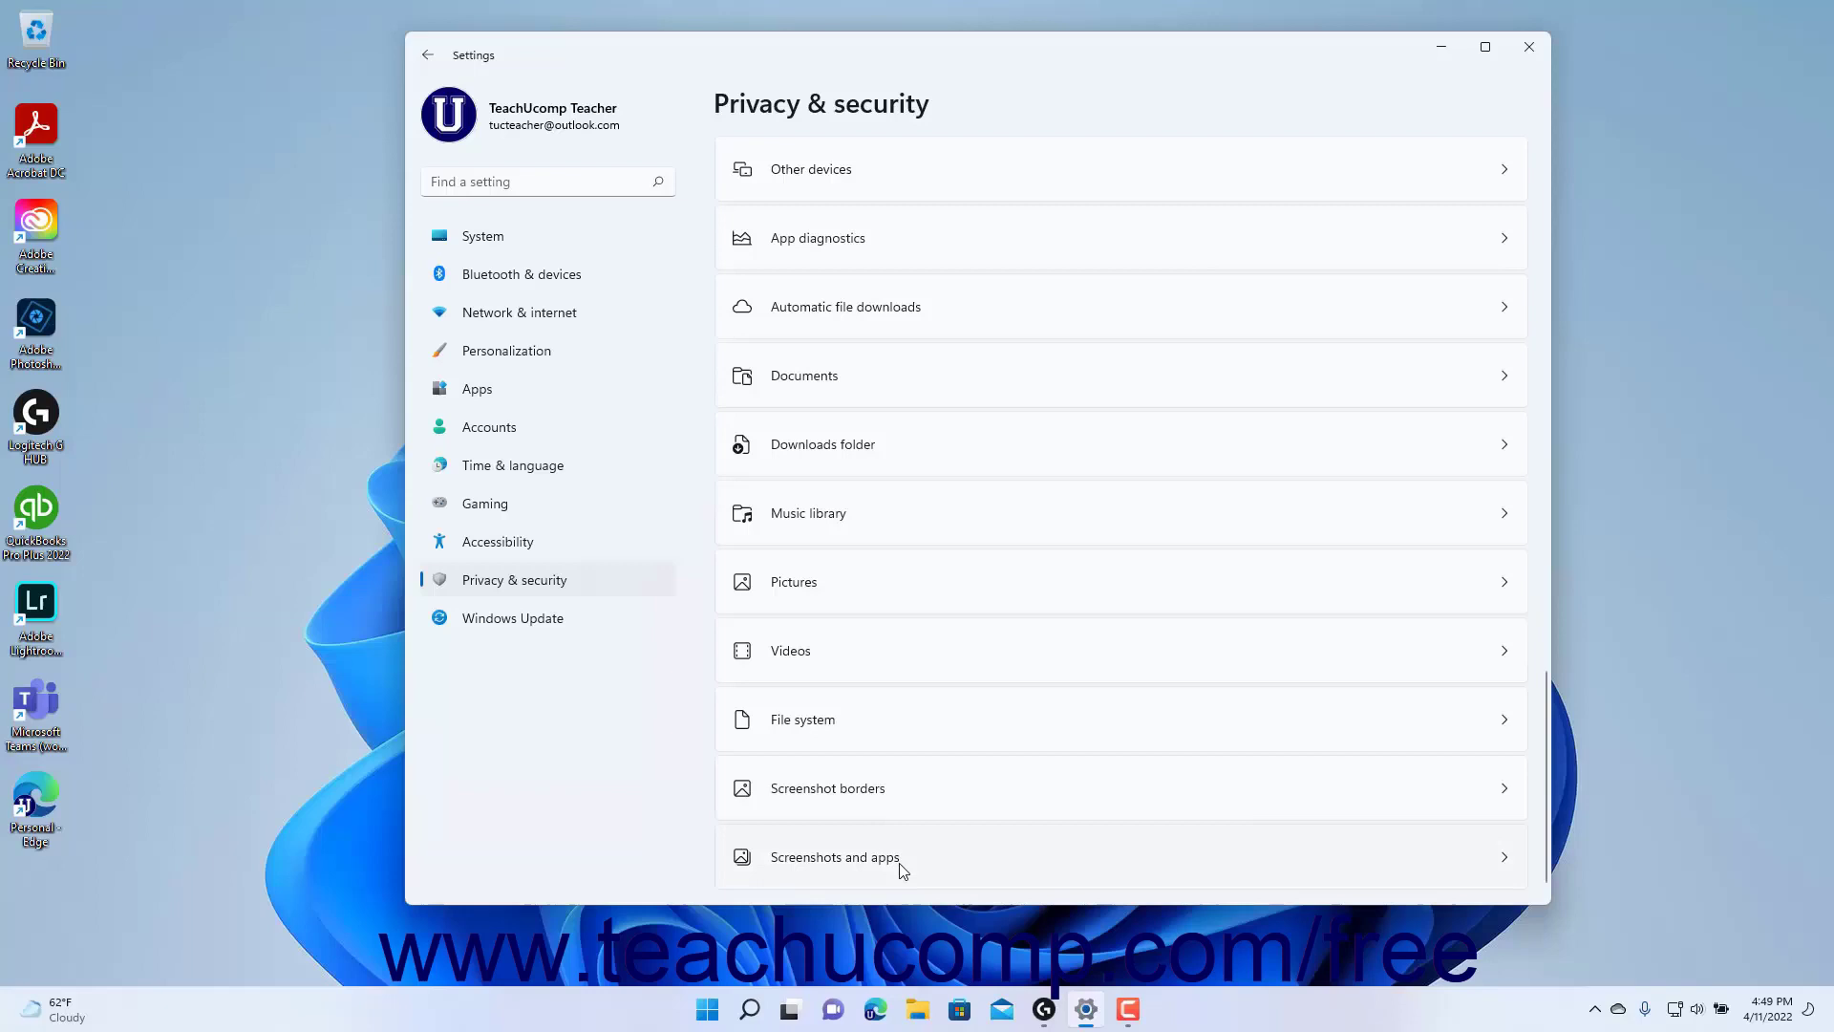
pyautogui.scroll(5, 899, 860)
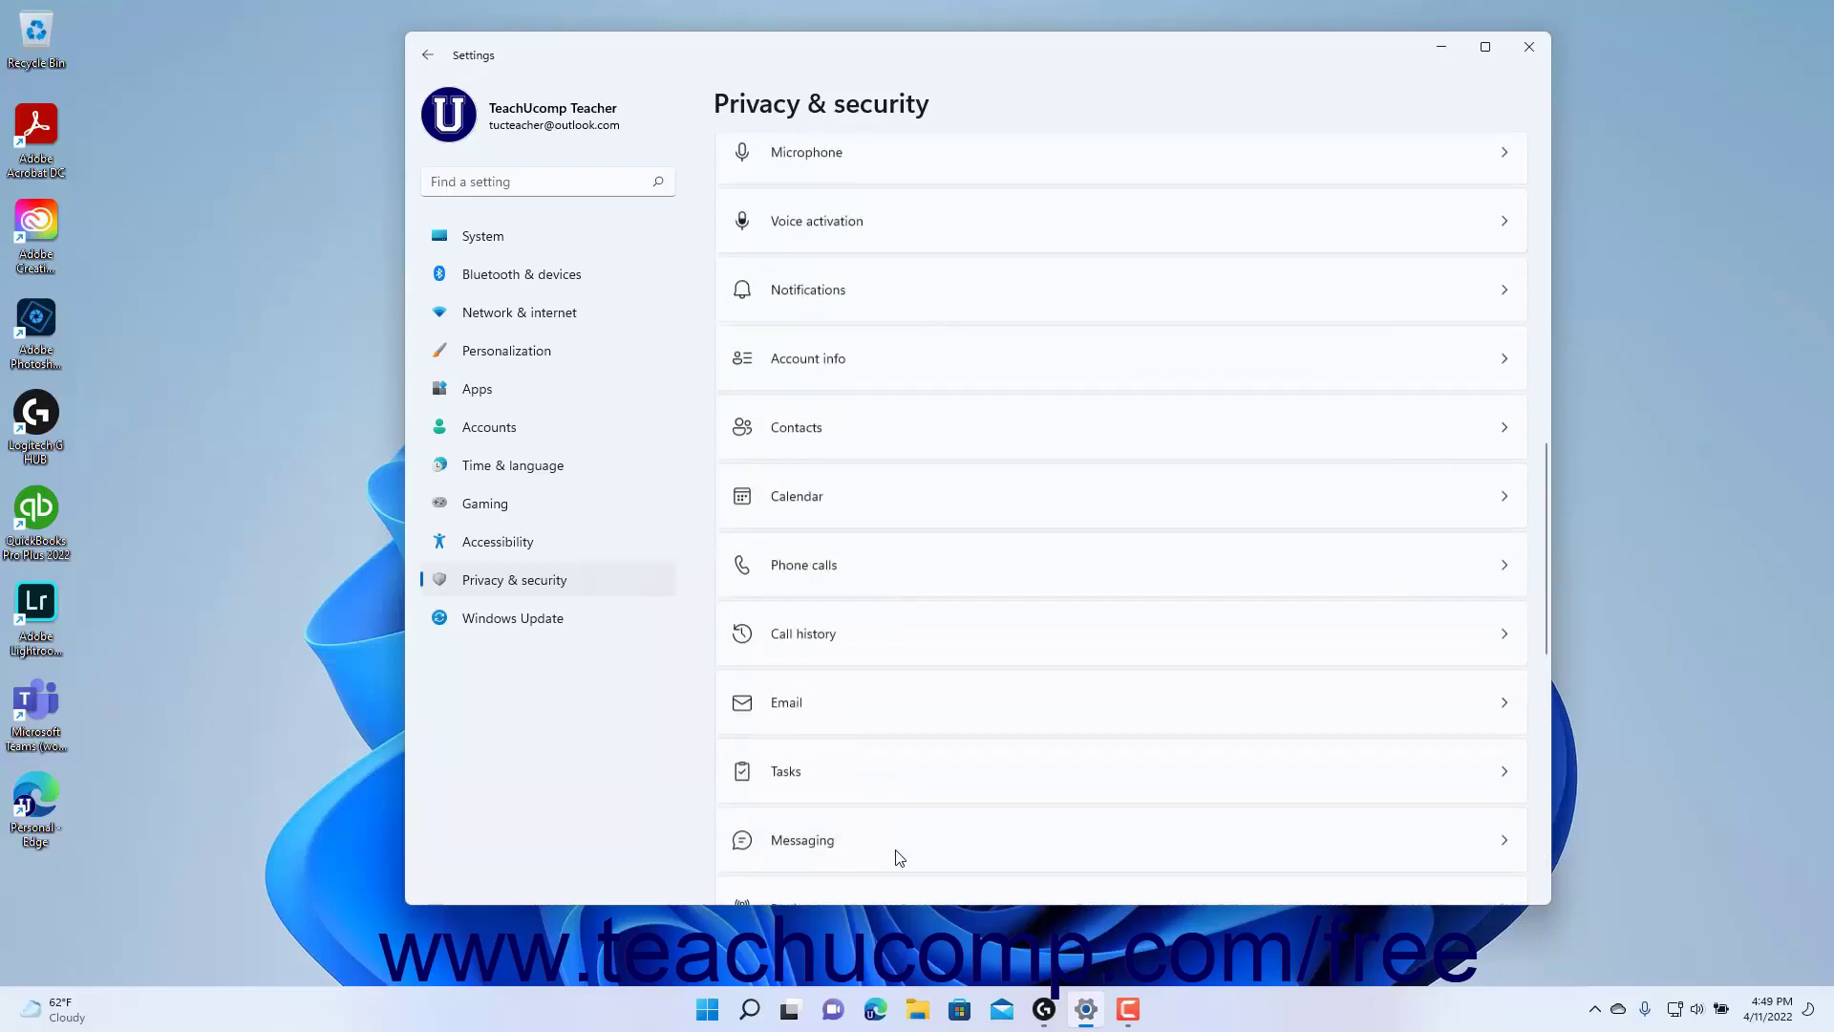
pyautogui.scroll(3, 898, 854)
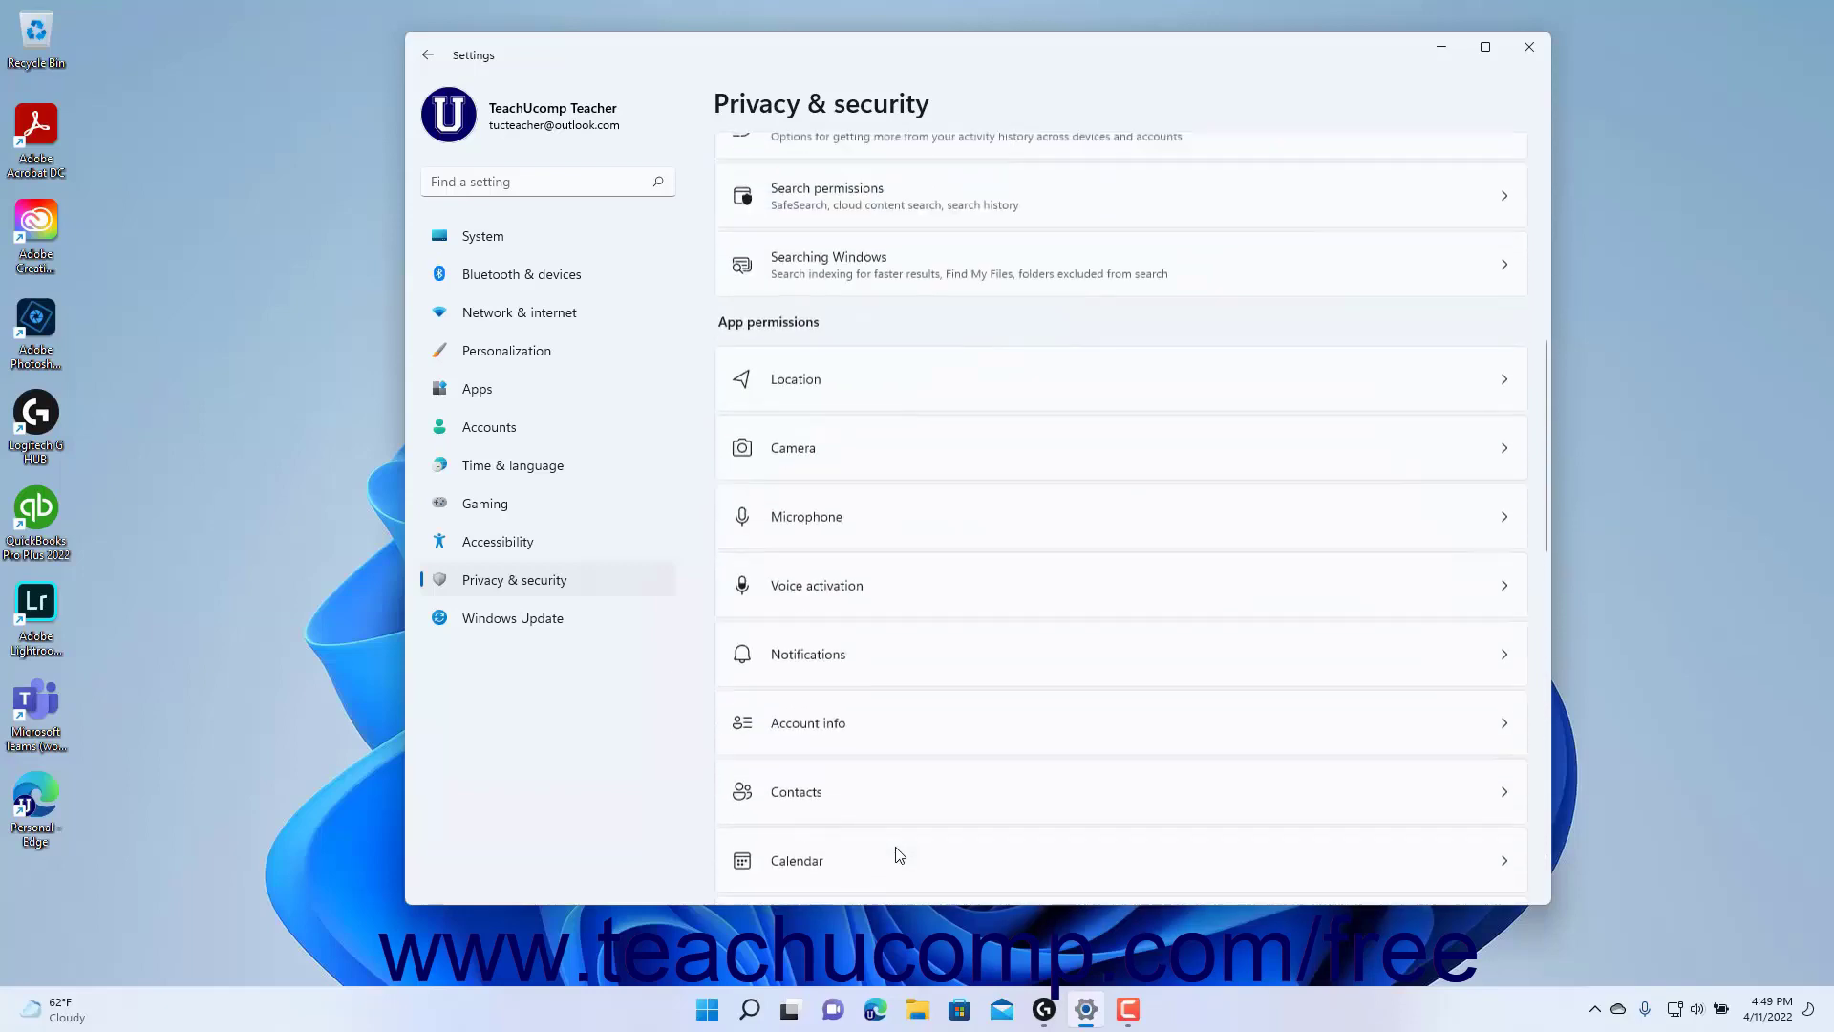
pyautogui.scroll(2, 897, 855)
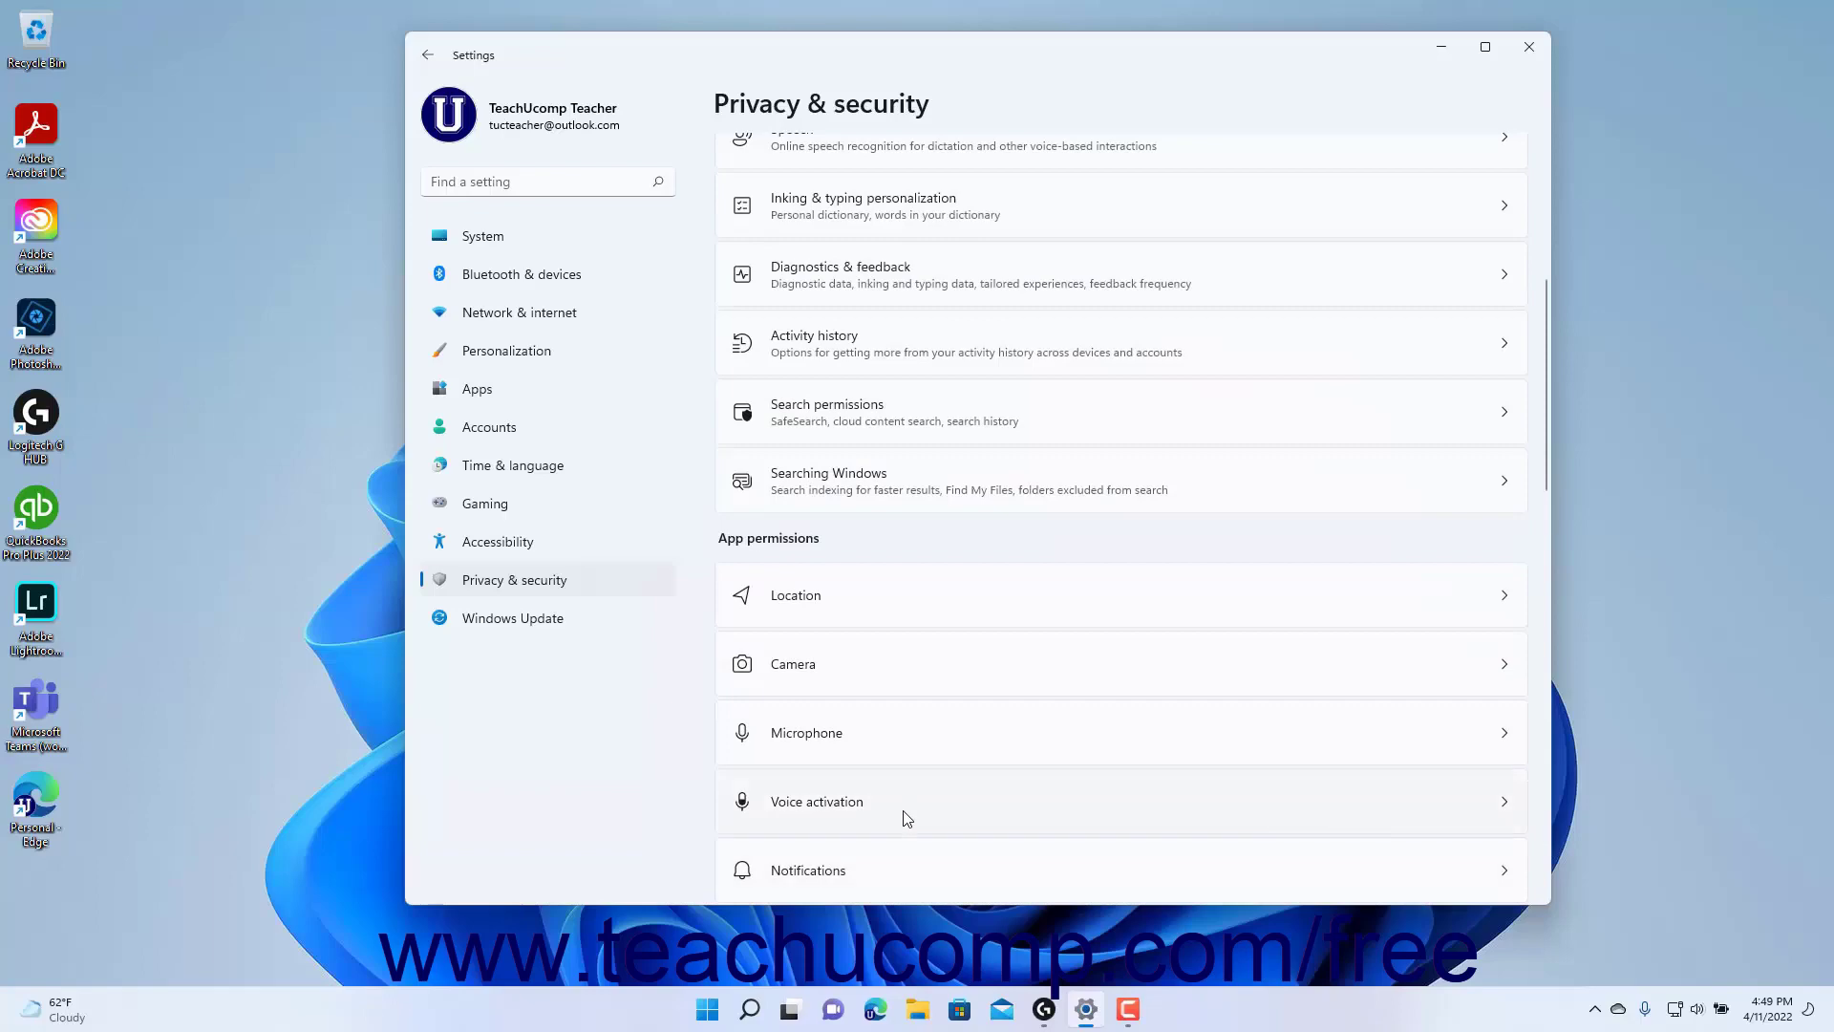
pyautogui.click(935, 610)
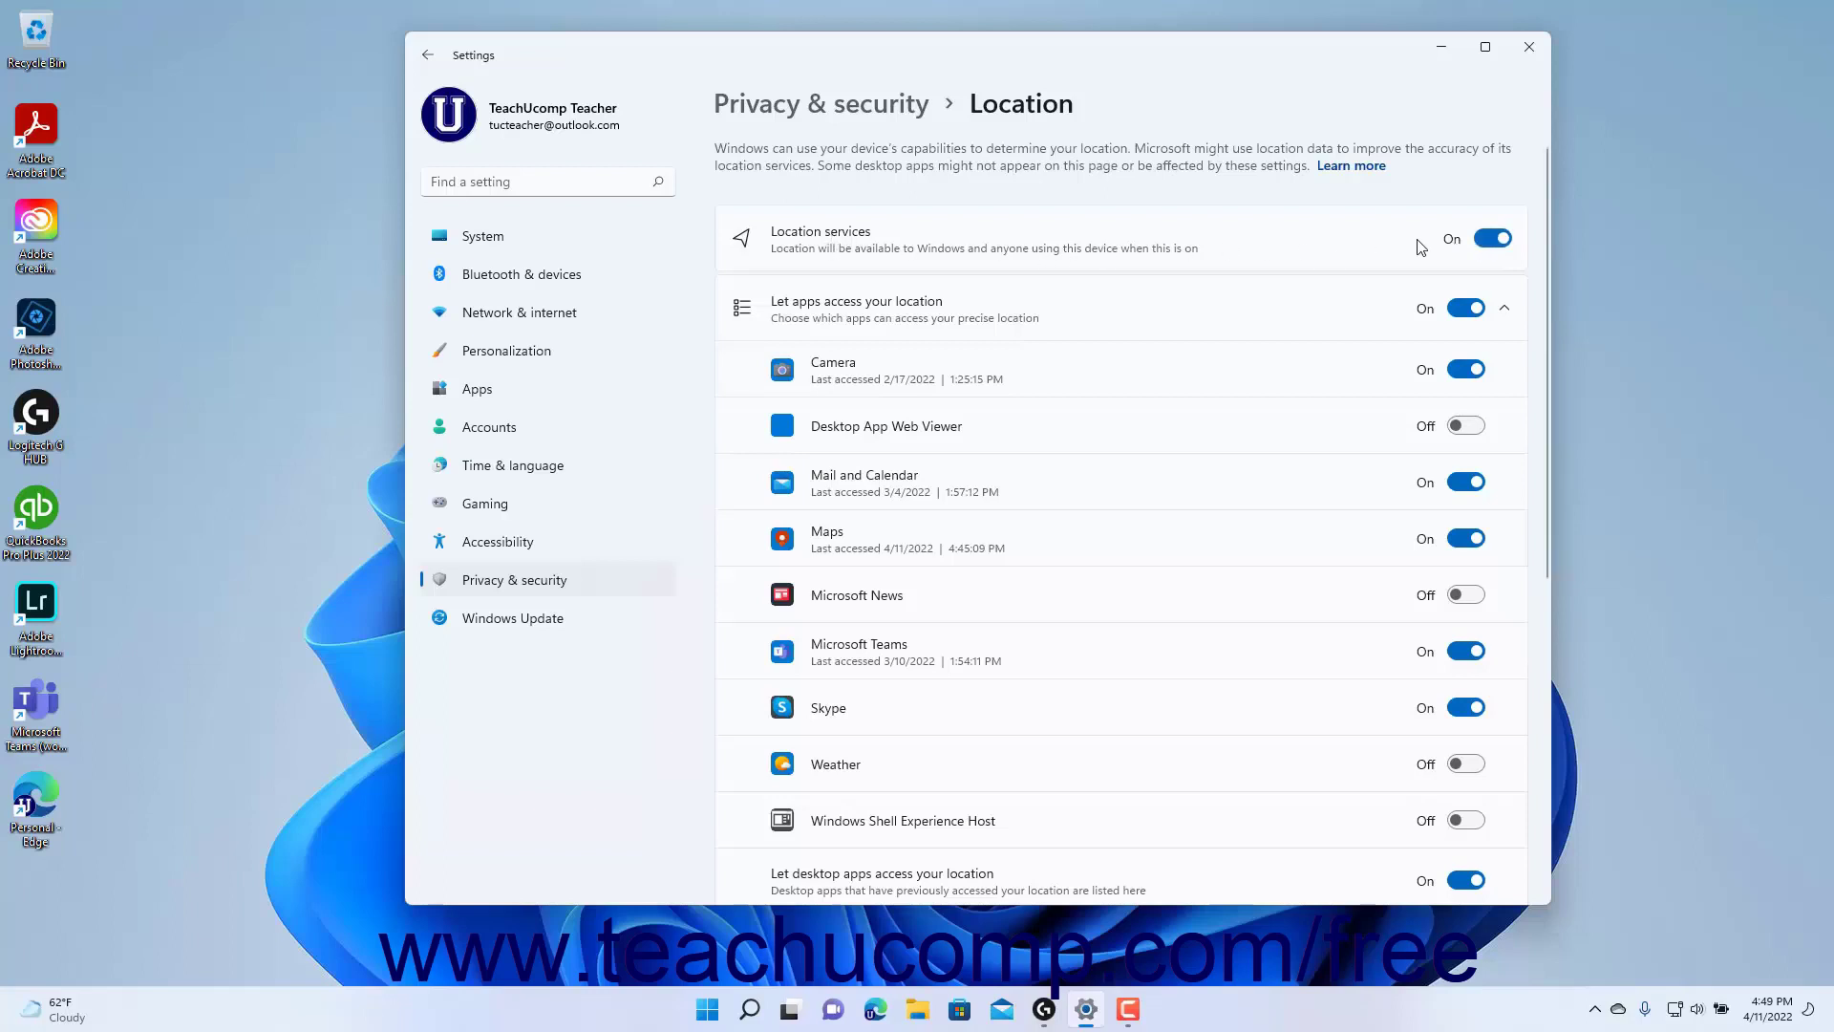
pyautogui.click(1490, 246)
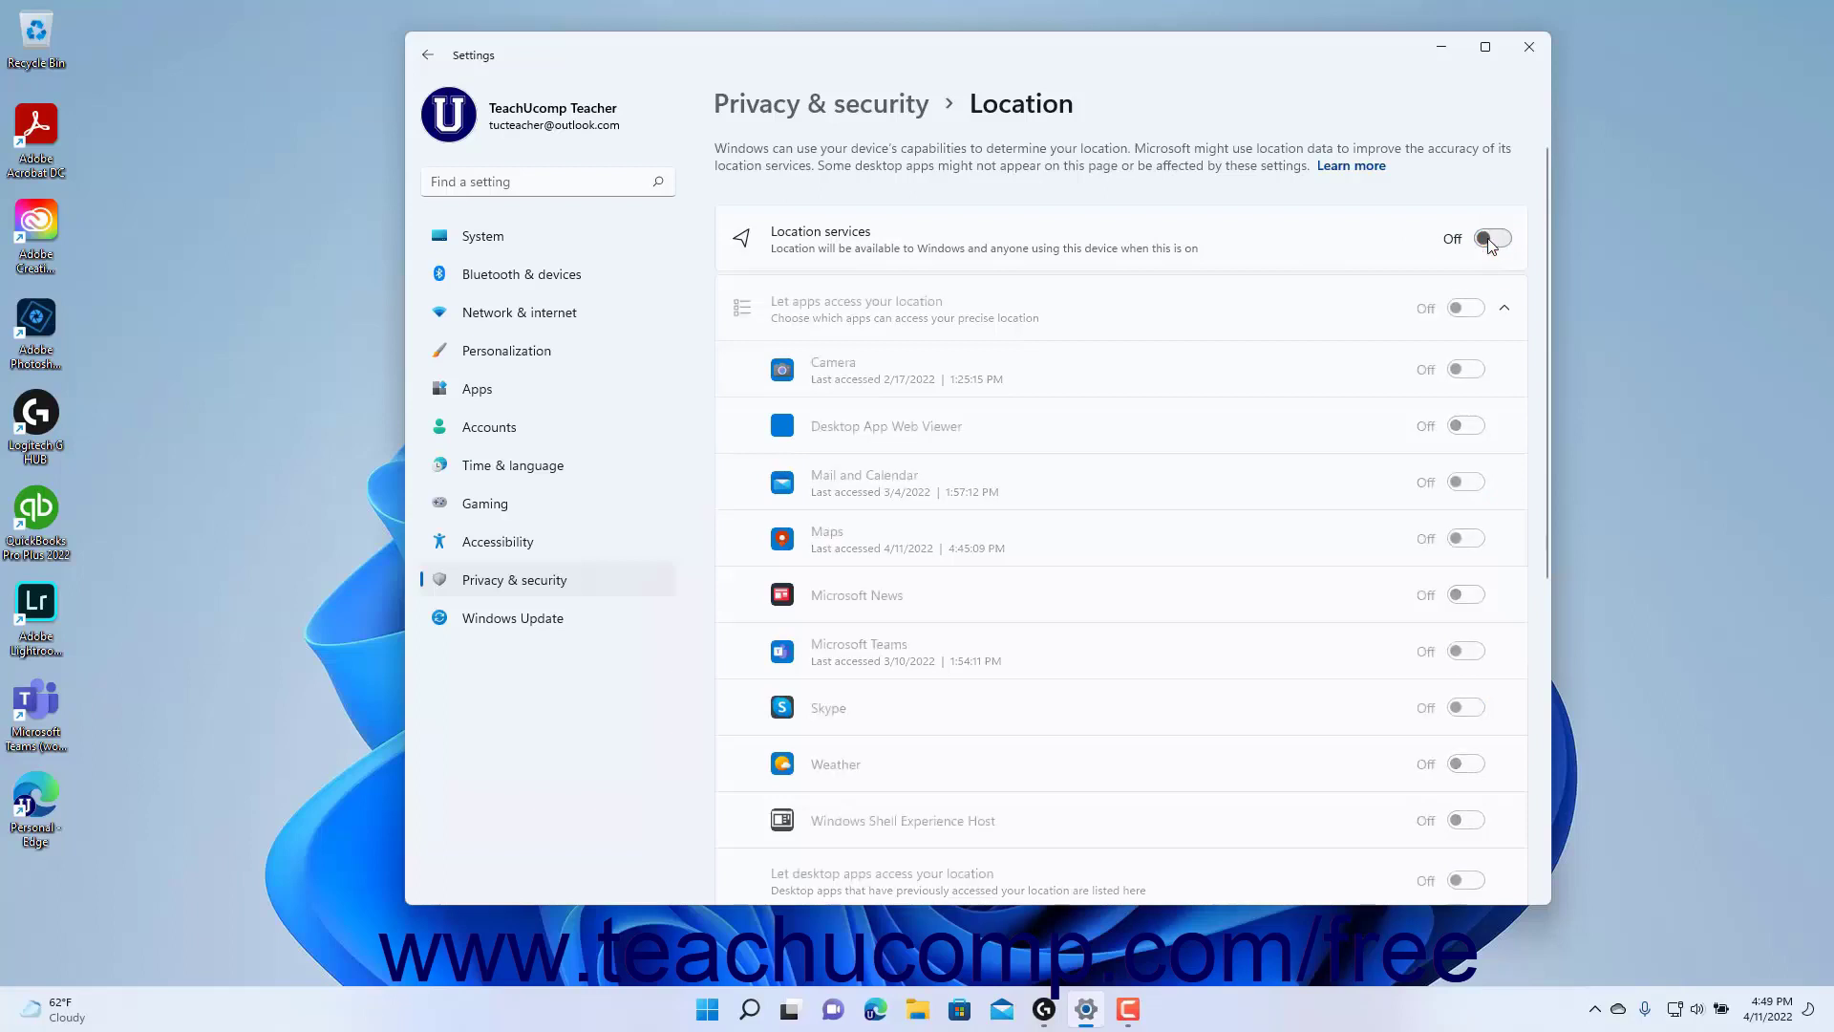
pyautogui.click(1491, 241)
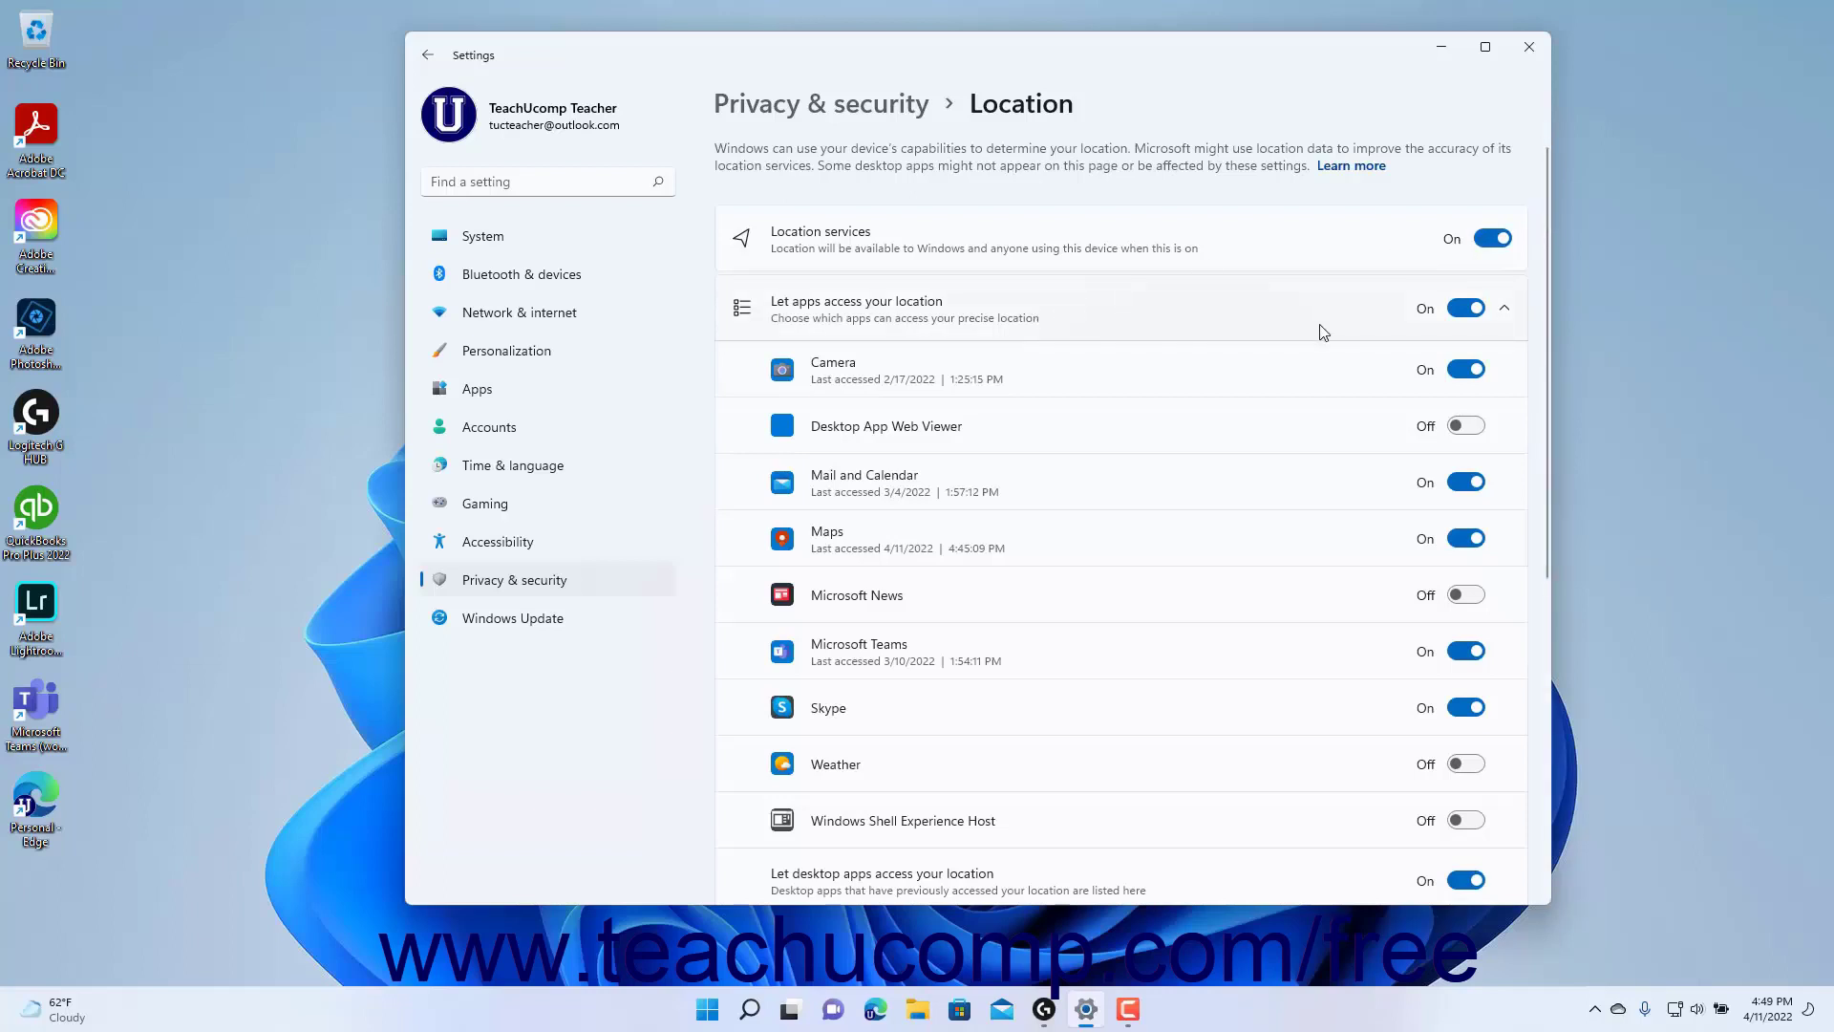
pyautogui.click(1472, 321)
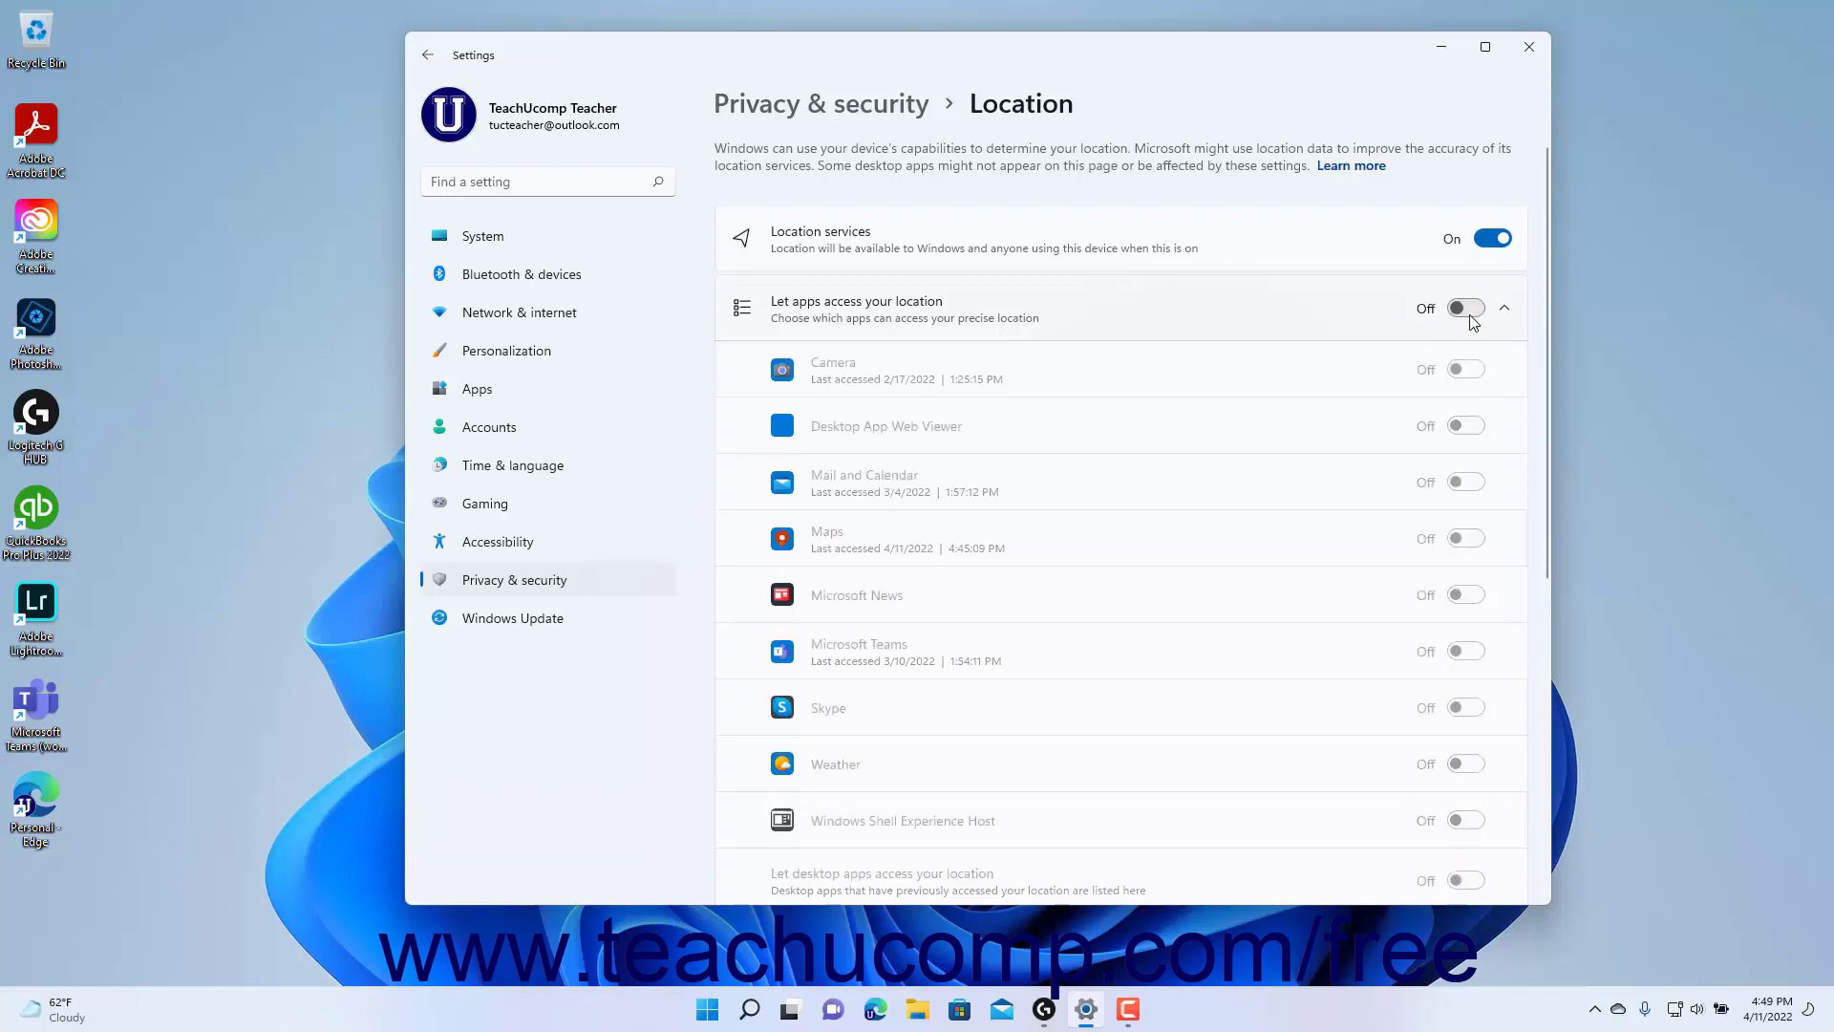
pyautogui.click(1471, 321)
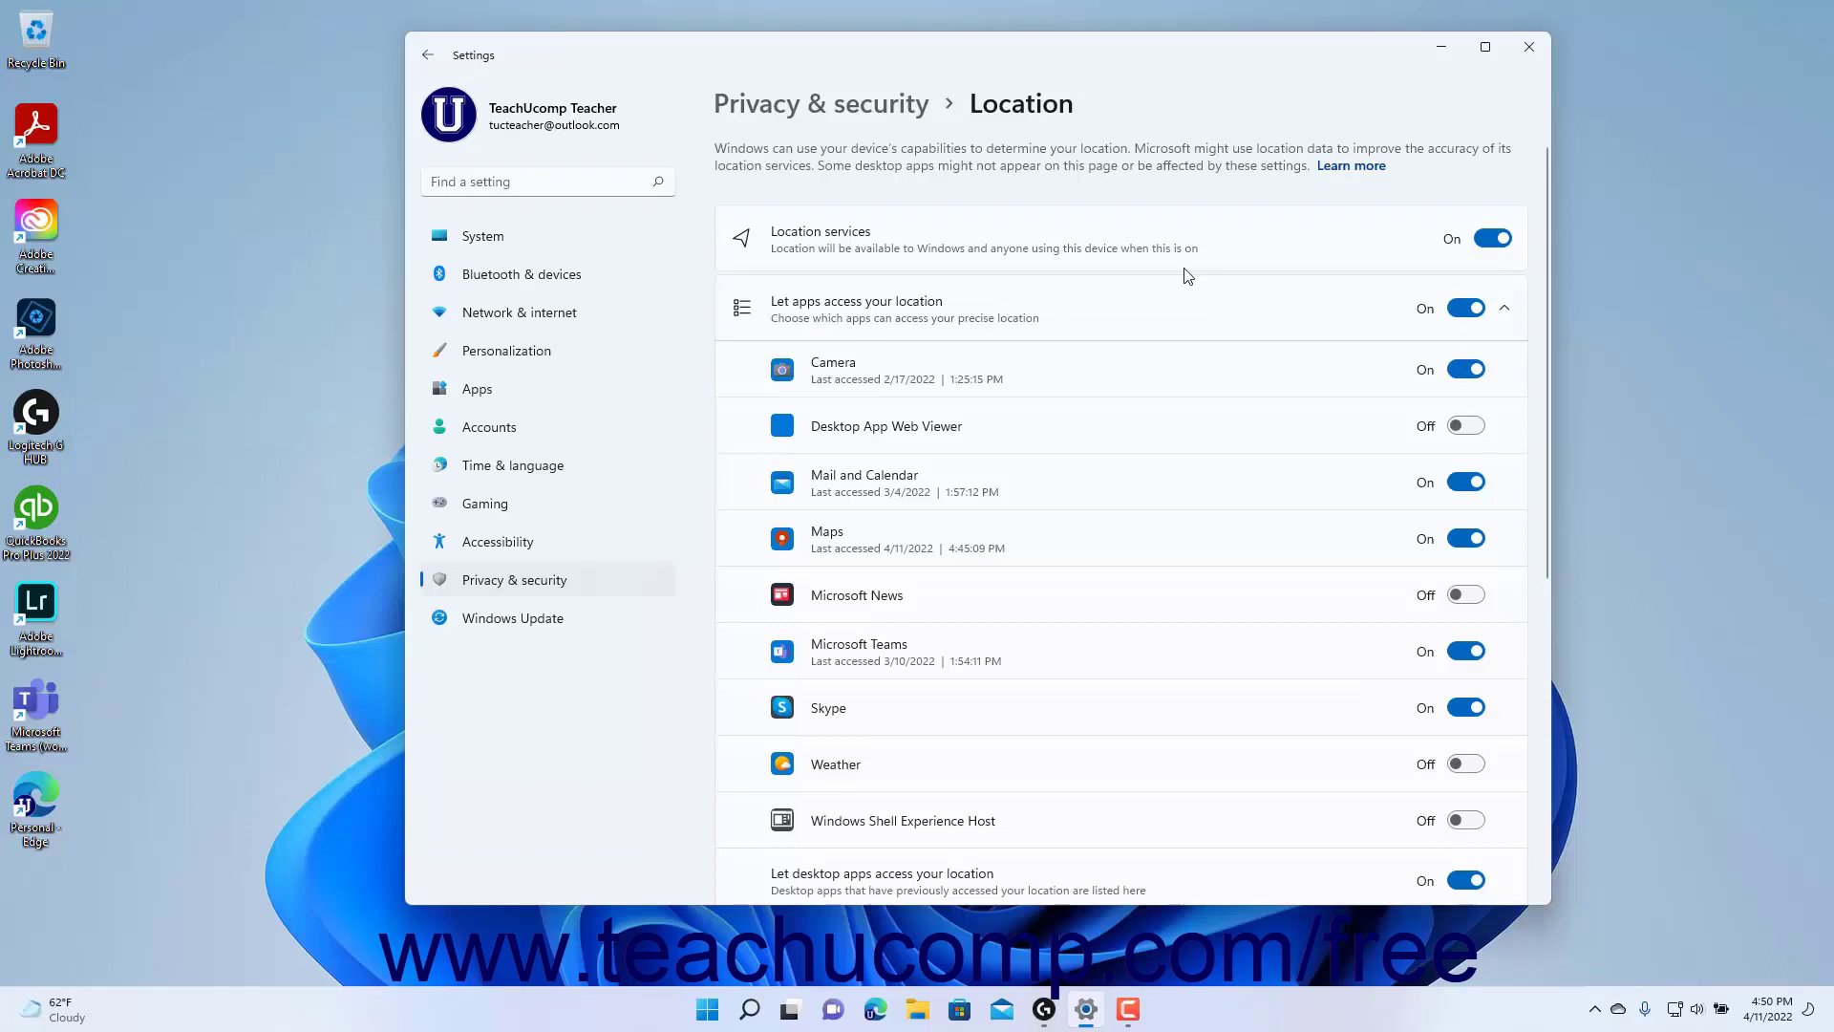
# - Return to Privacy & security and open the Notifications app permission page
pyautogui.click(887, 102)
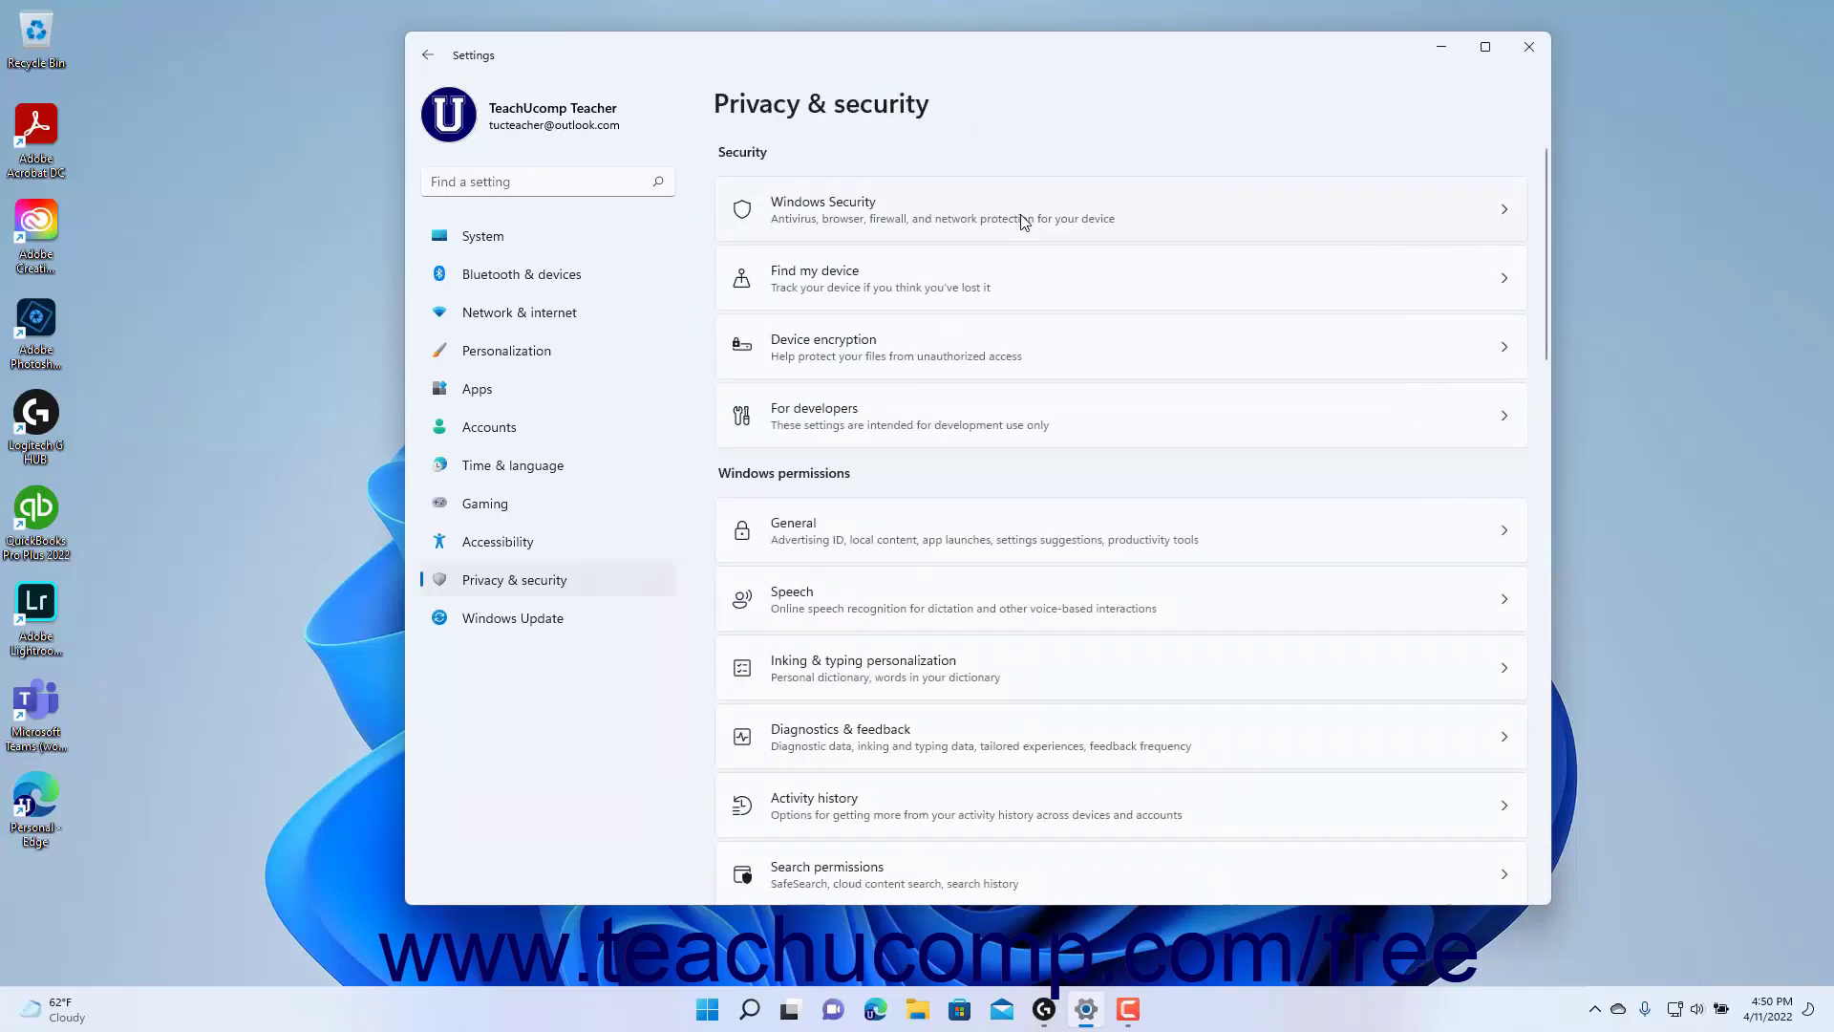
pyautogui.scroll(-2, 1023, 392)
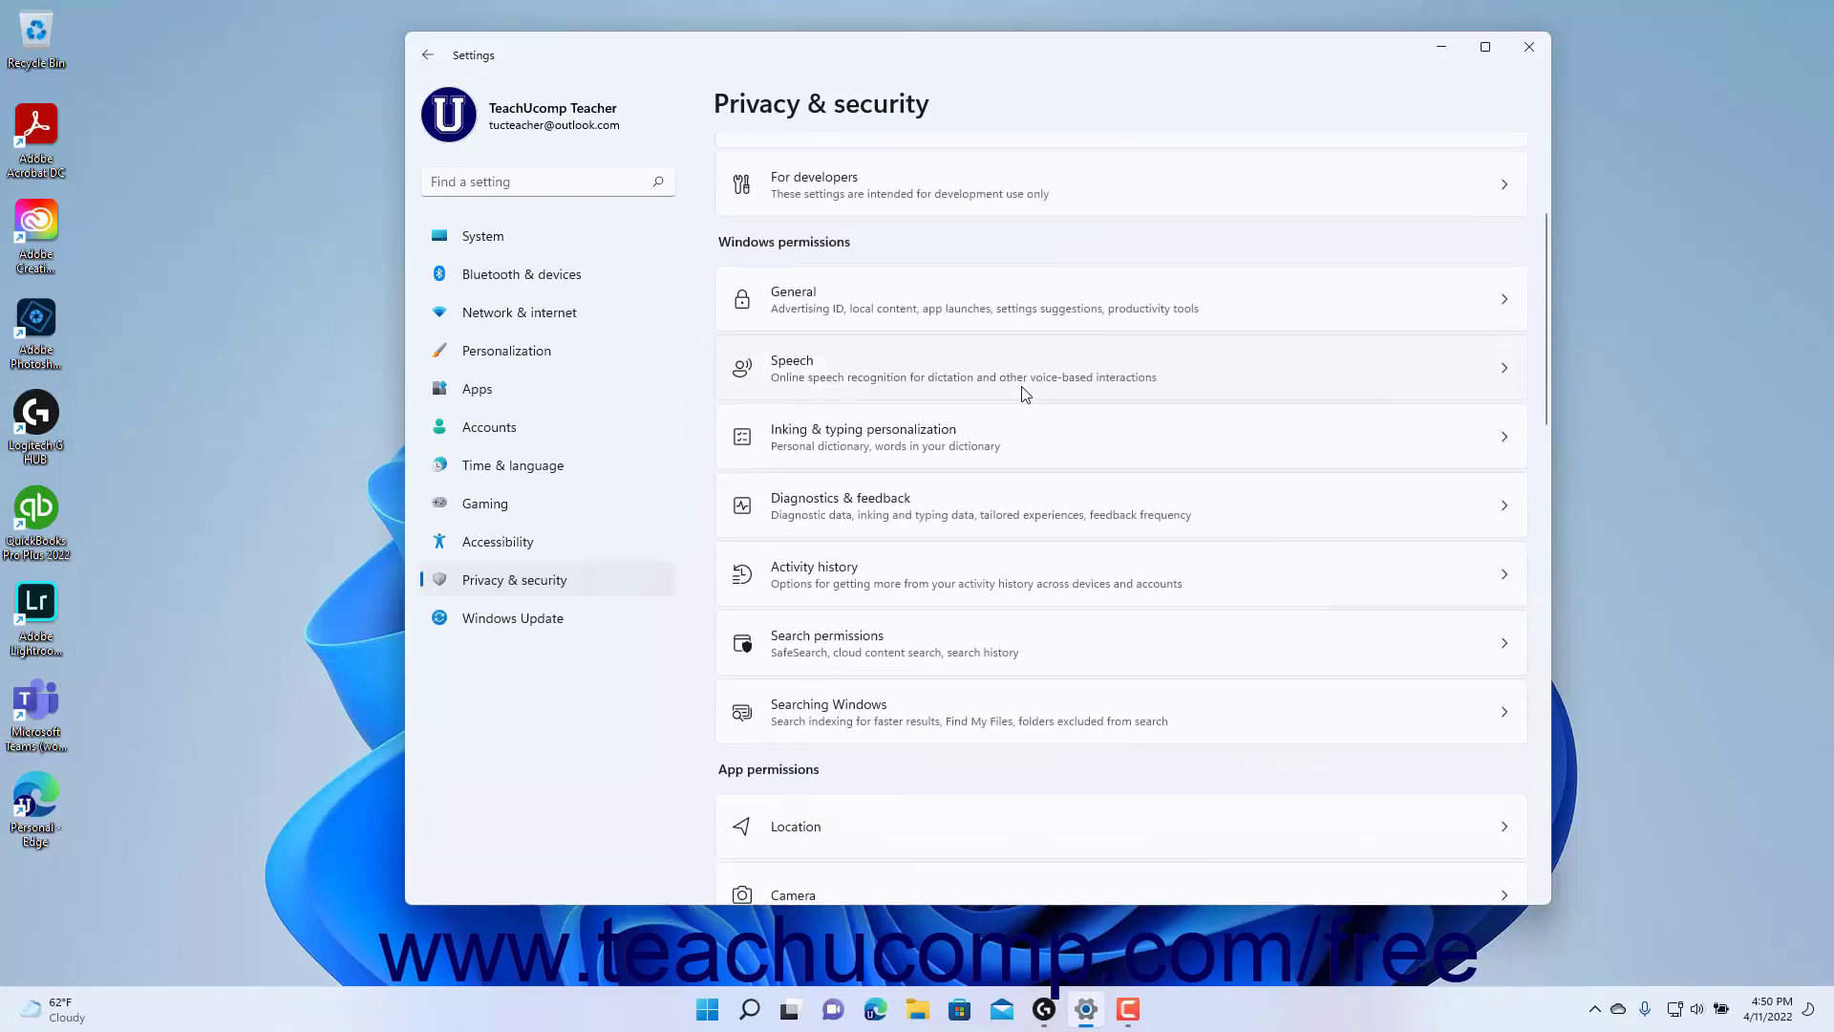
pyautogui.scroll(-3, 1023, 392)
pyautogui.scroll(-1, 1024, 392)
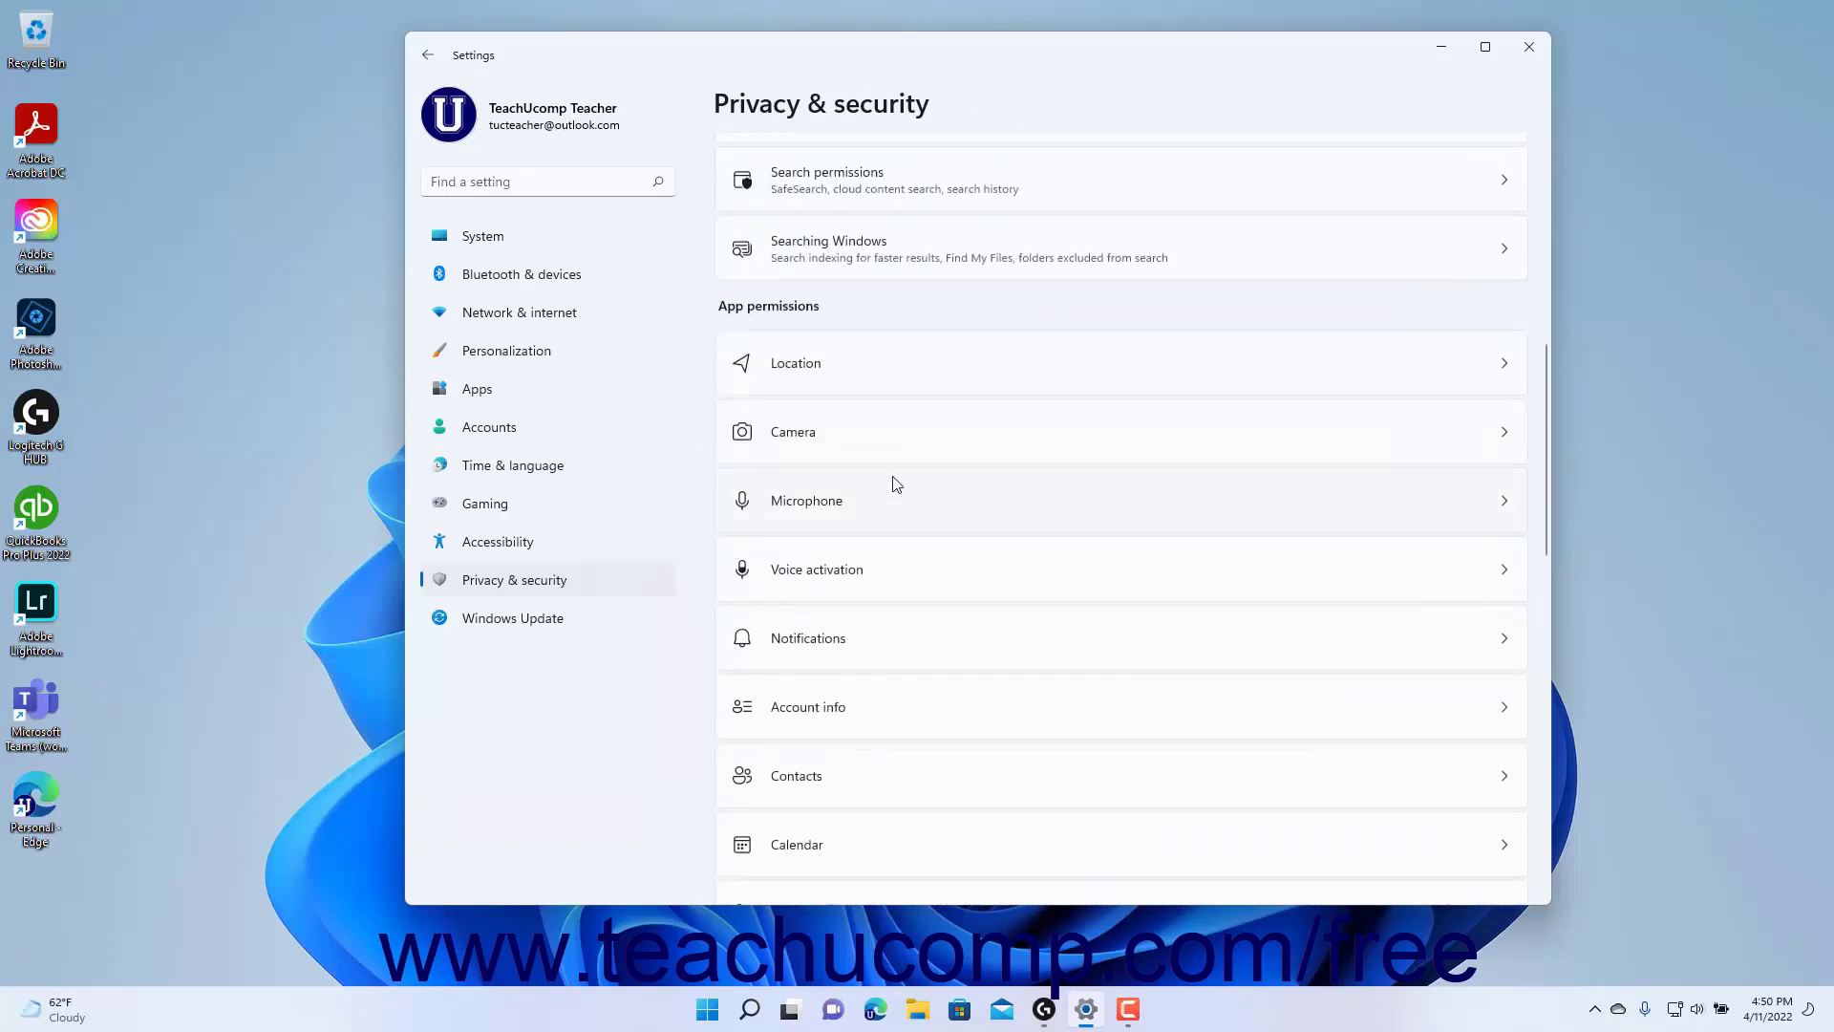
pyautogui.click(885, 638)
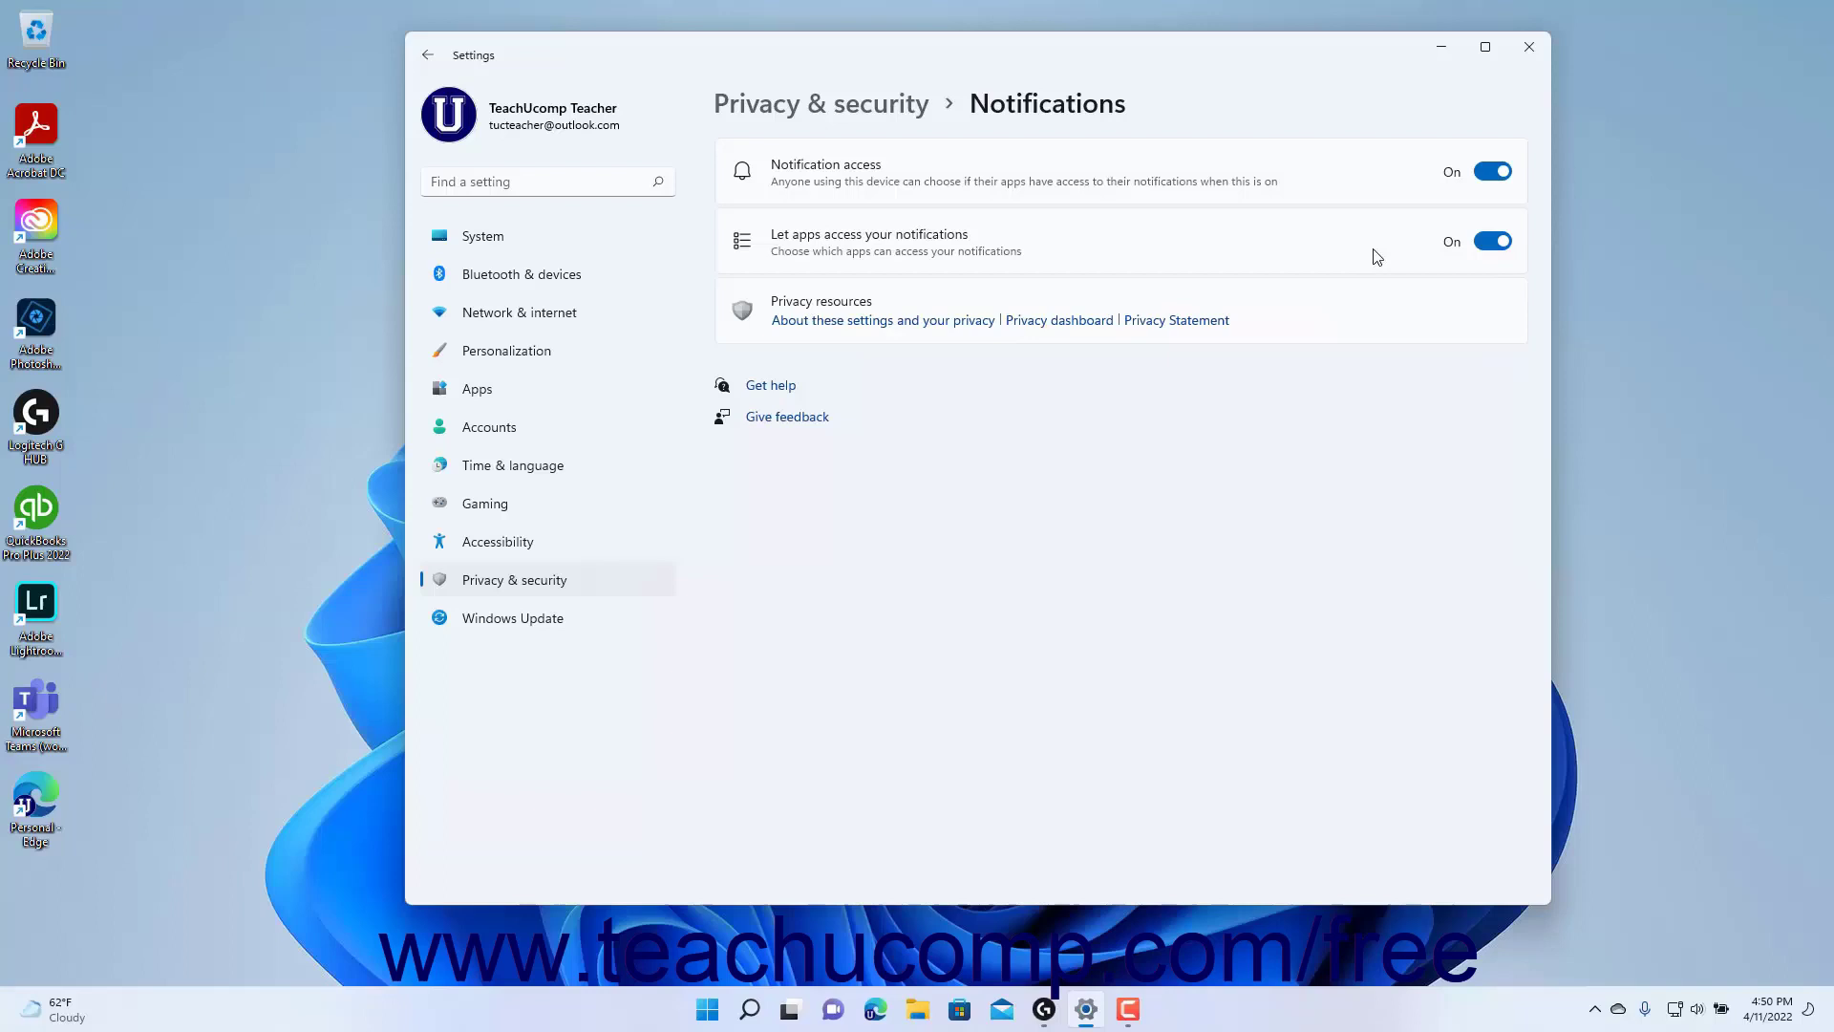
# - Go back from Notifications to the Privacy & security App permissions list
pyautogui.click(896, 106)
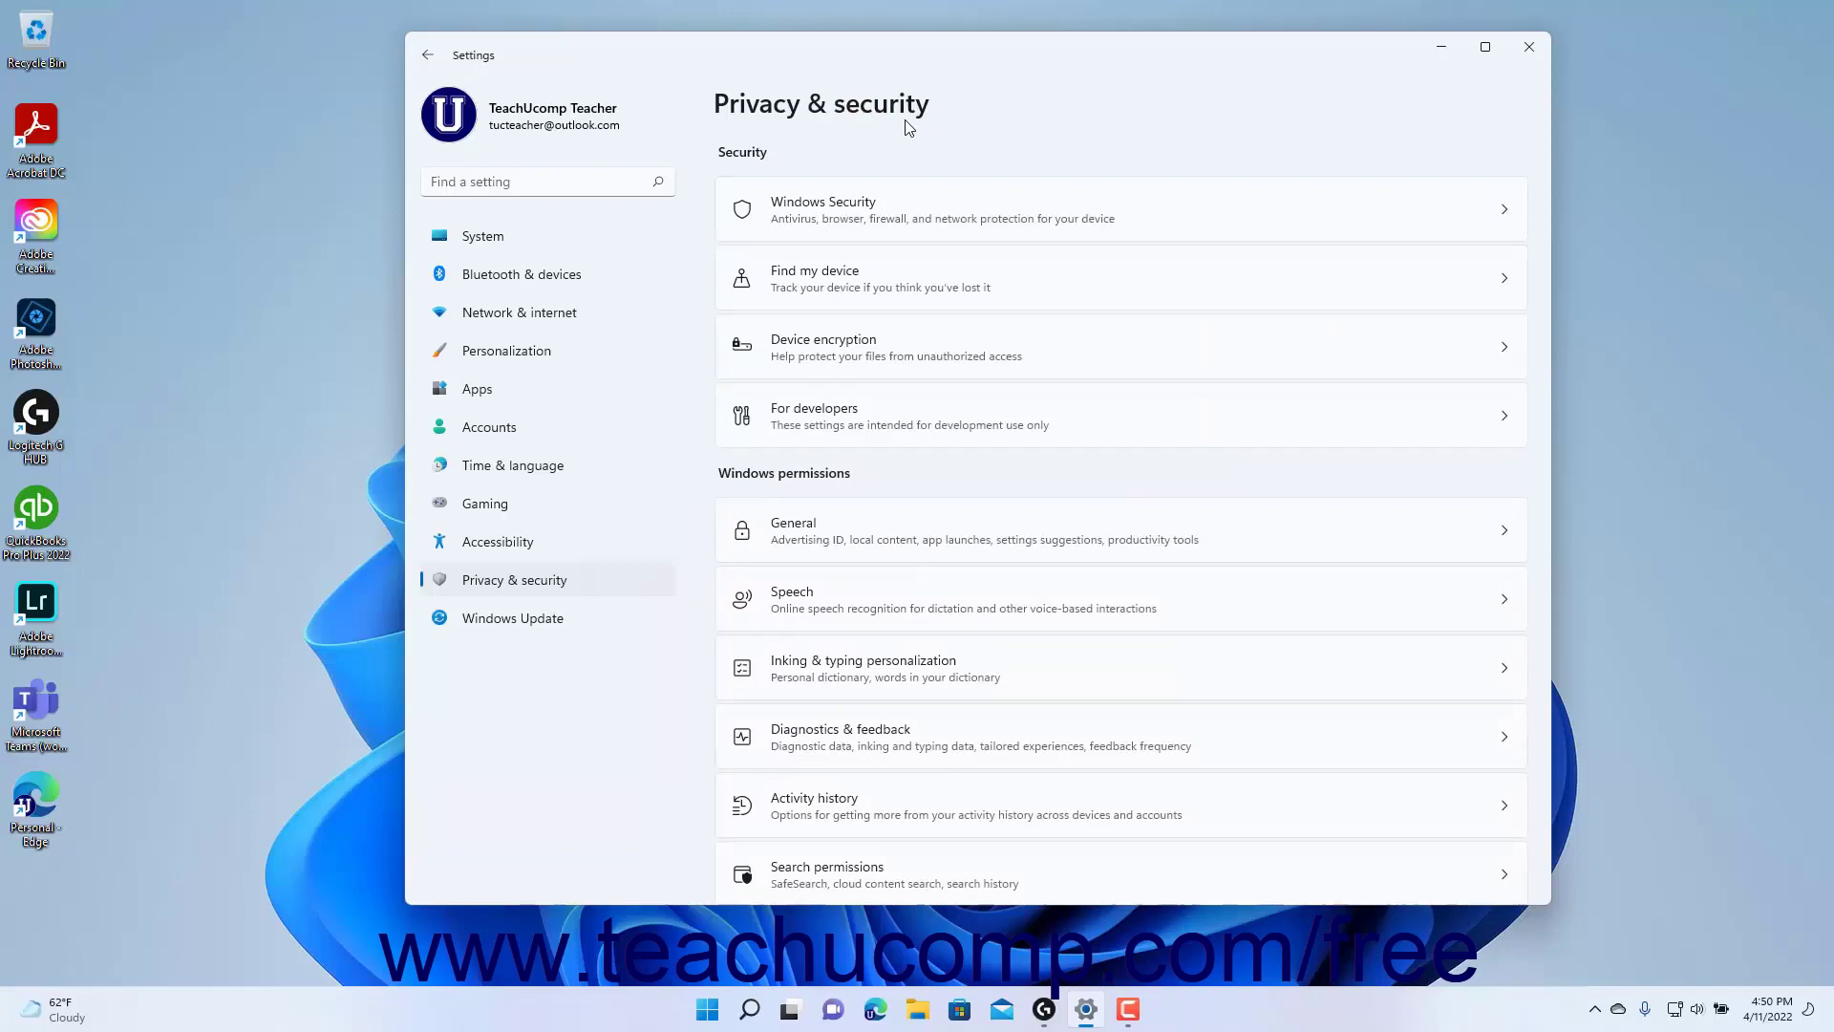
pyautogui.scroll(-1, 925, 397)
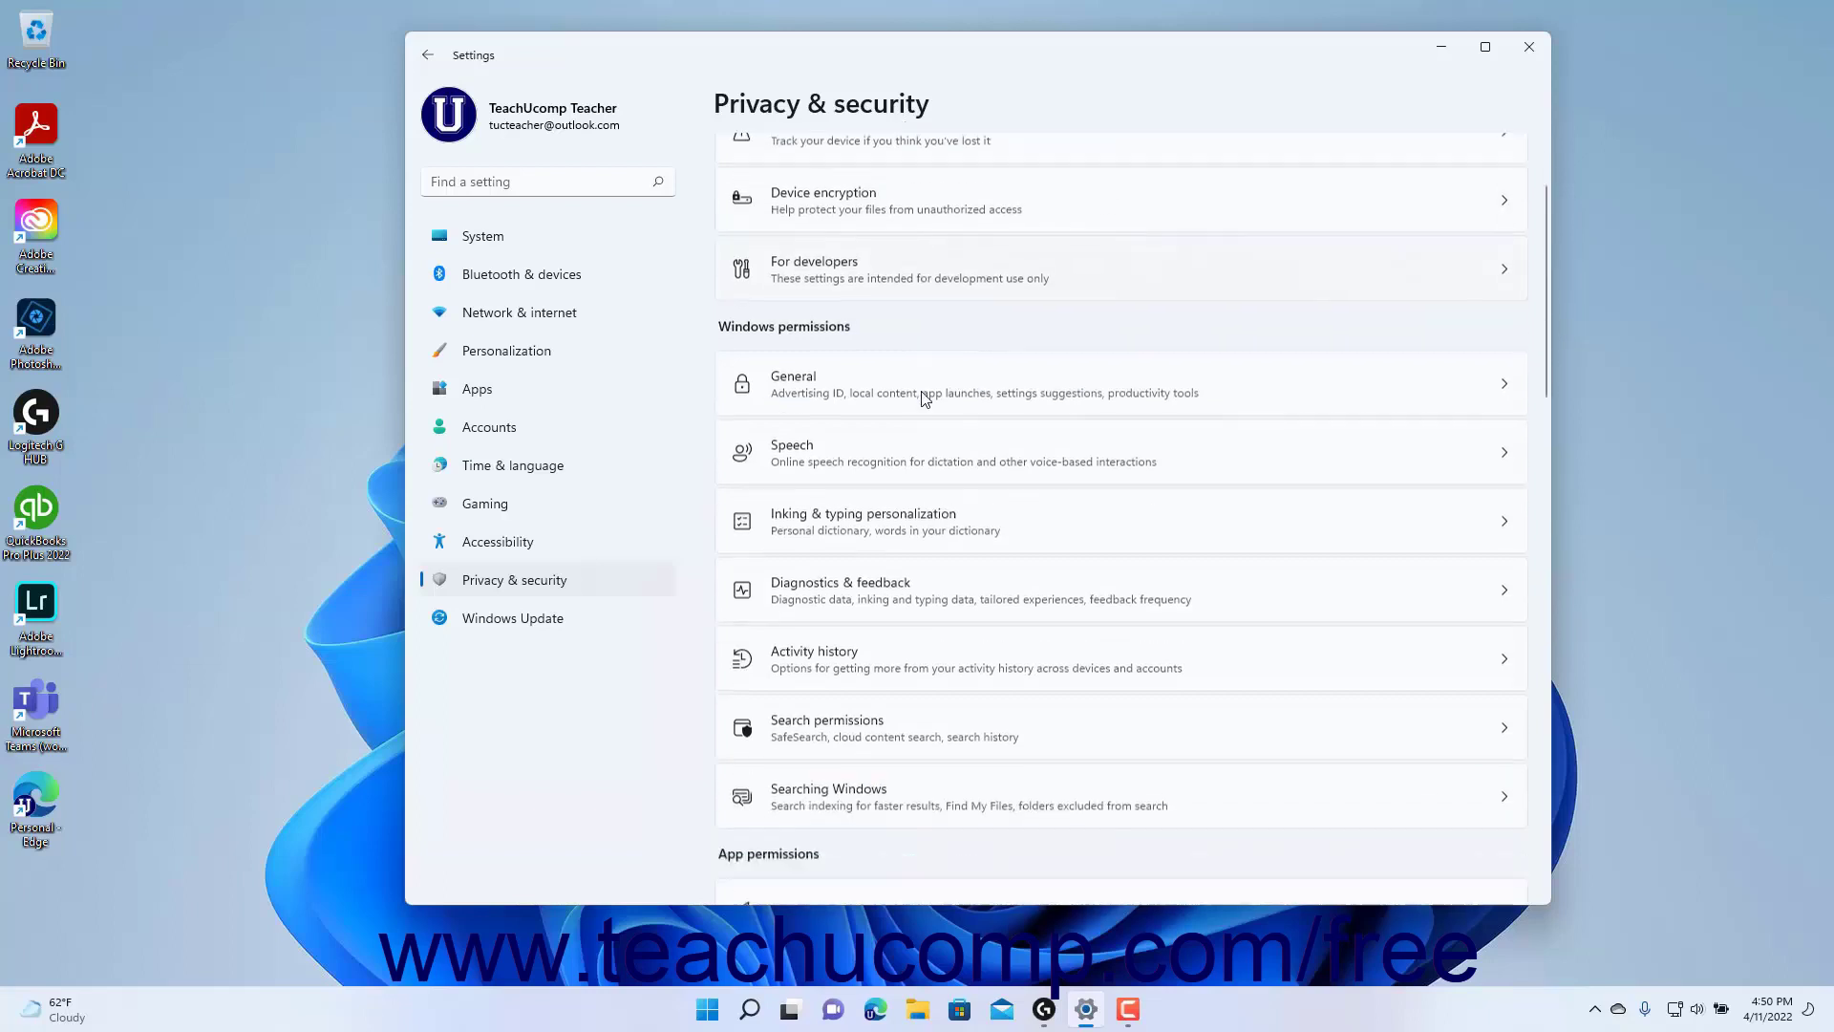
pyautogui.scroll(-1, 924, 396)
pyautogui.scroll(-2, 925, 397)
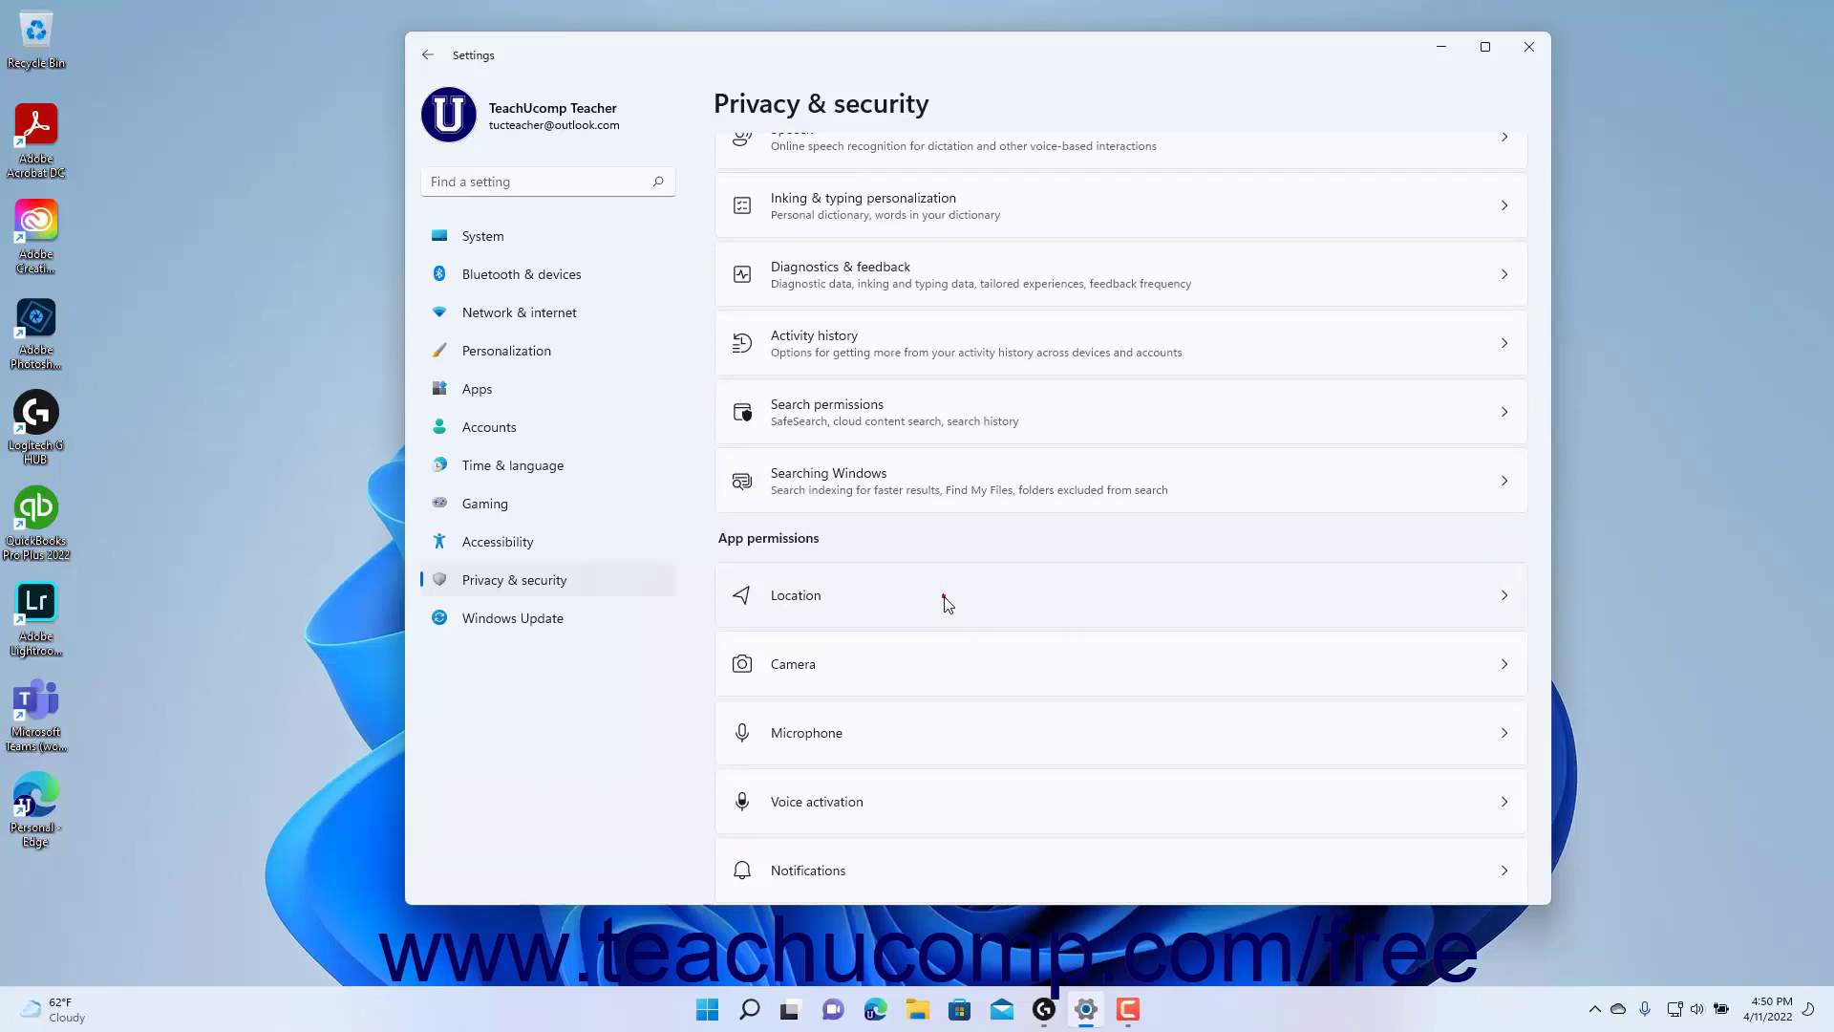
# - Open Location permissions and start setting a default location in Maps
pyautogui.click(944, 603)
pyautogui.scroll(-5, 1127, 594)
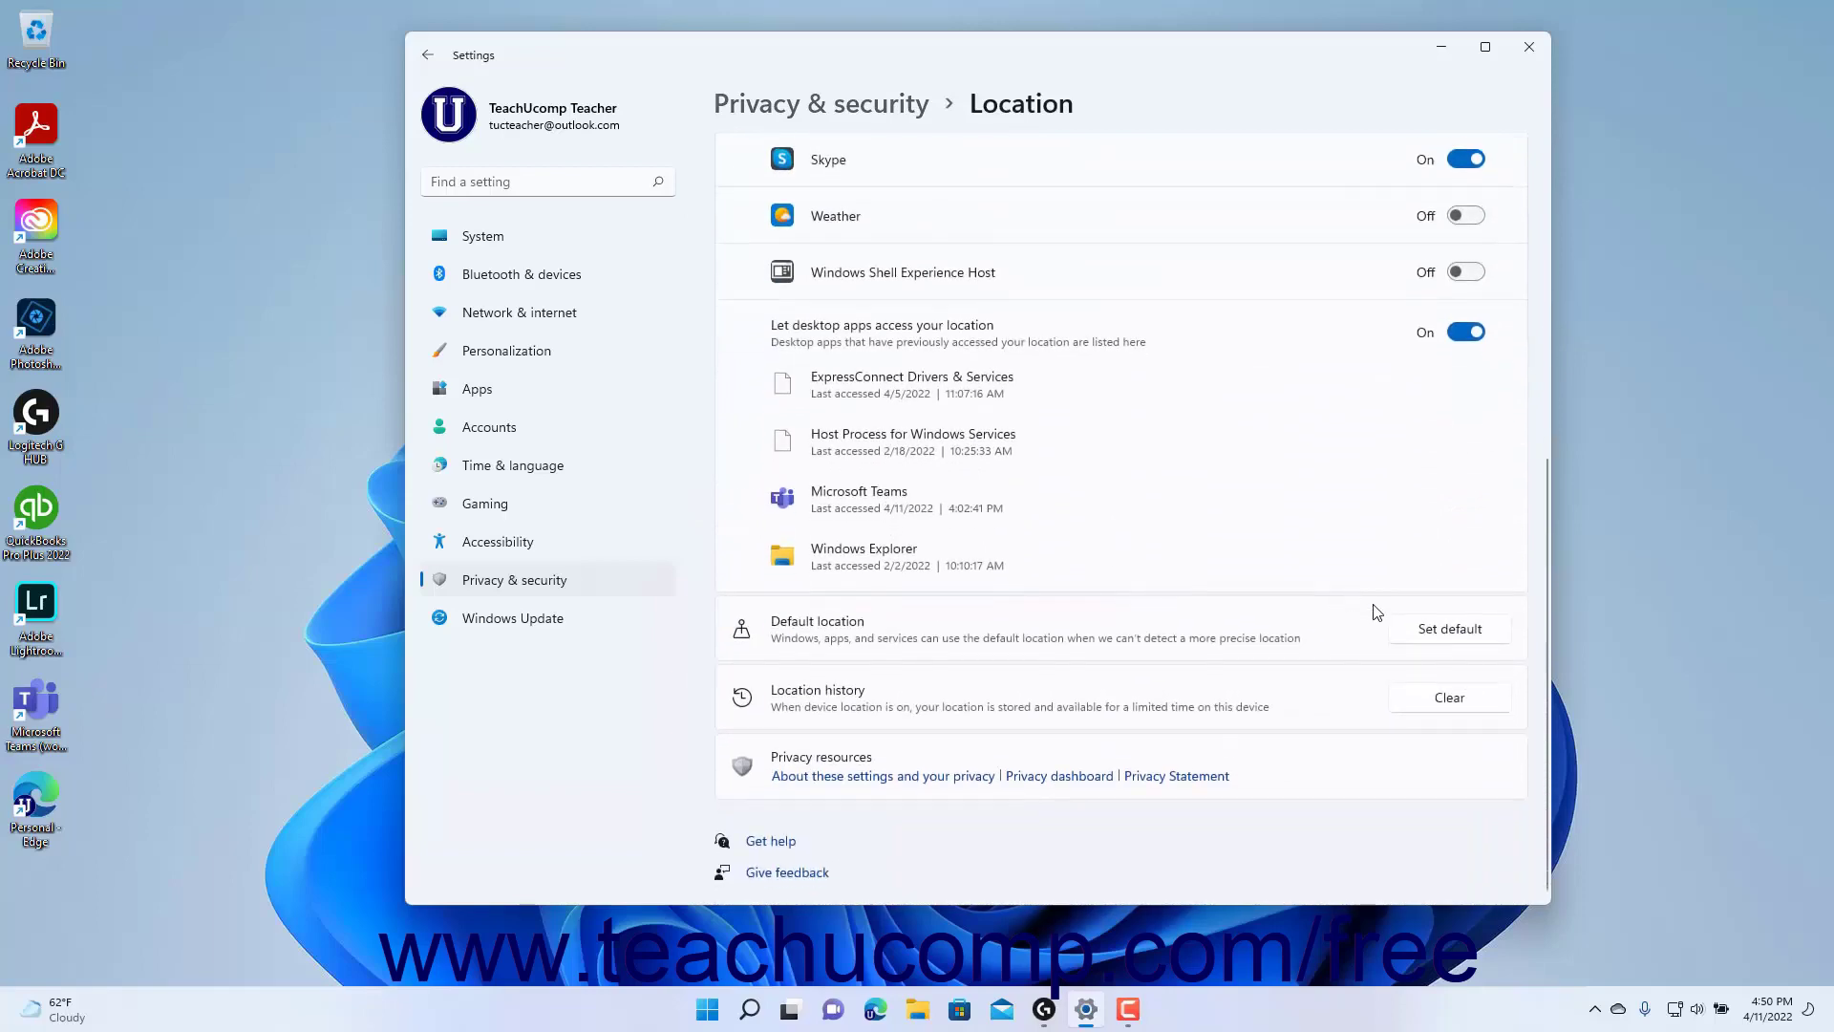
pyautogui.click(1409, 639)
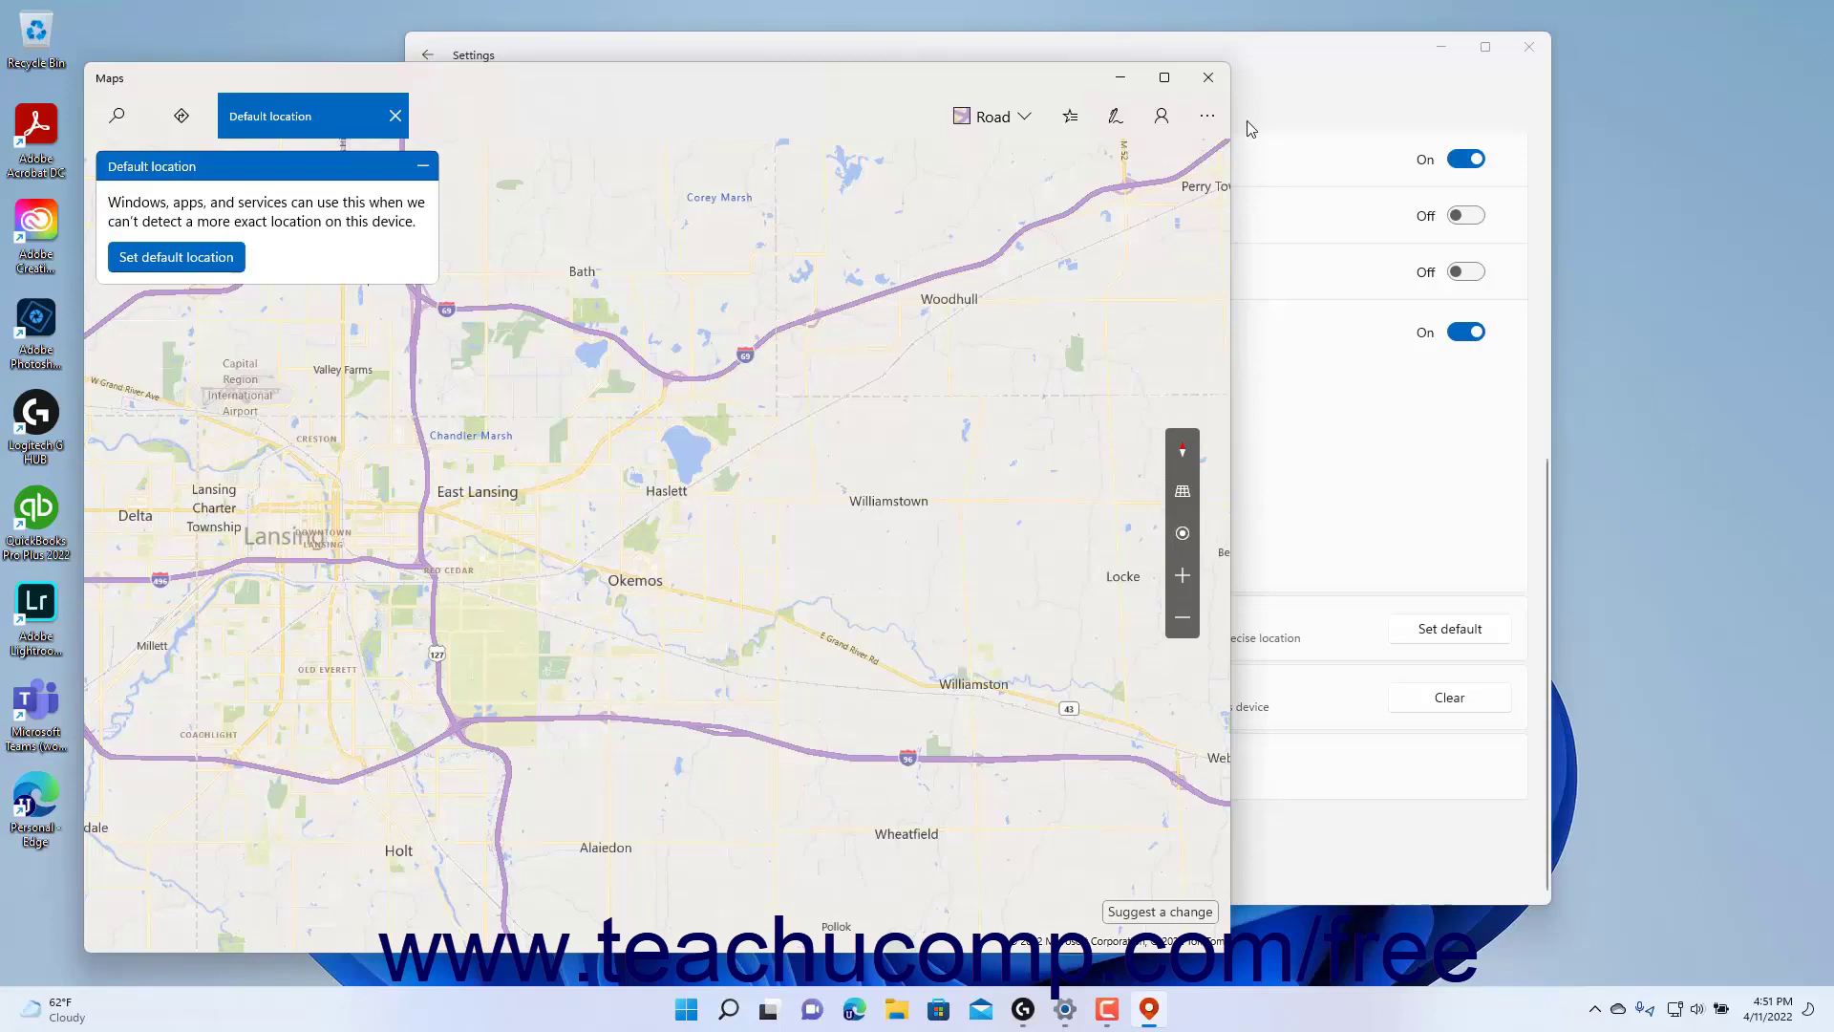
# - Close the Maps window, leaving the default location unset
pyautogui.click(1211, 83)
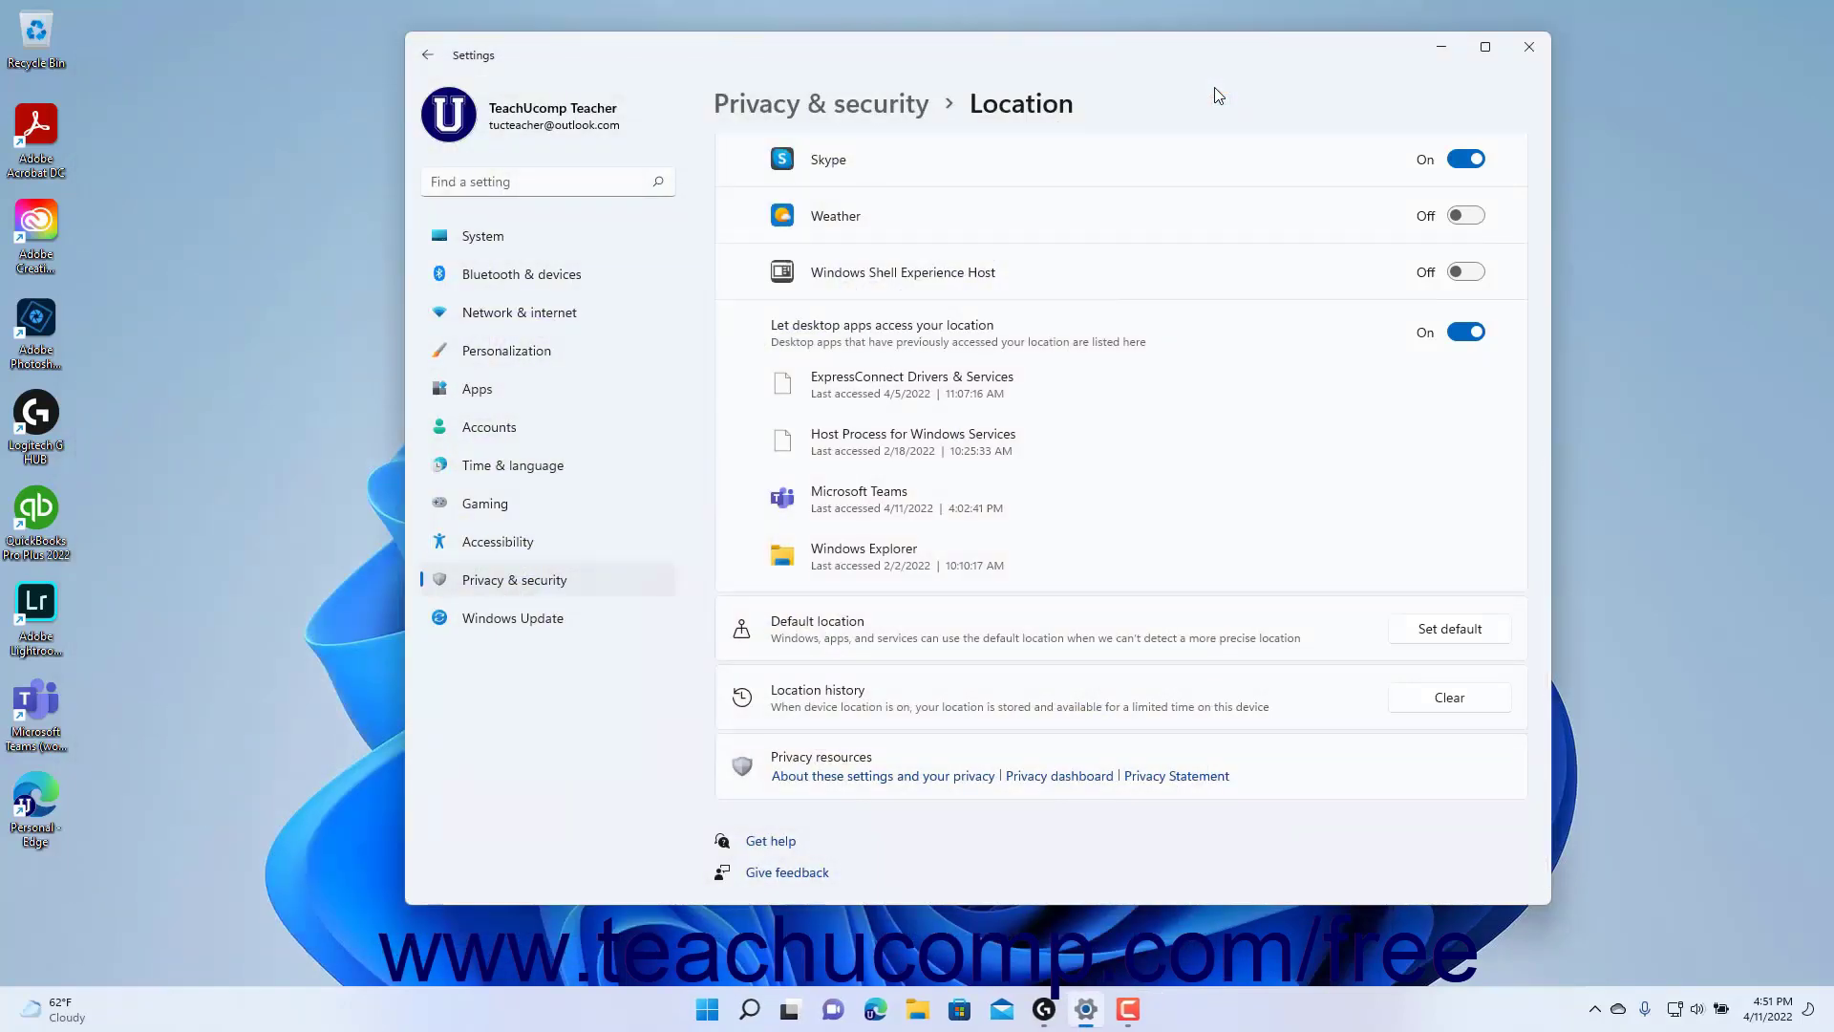
# - Clear the location history on the Location page
pyautogui.click(1467, 712)
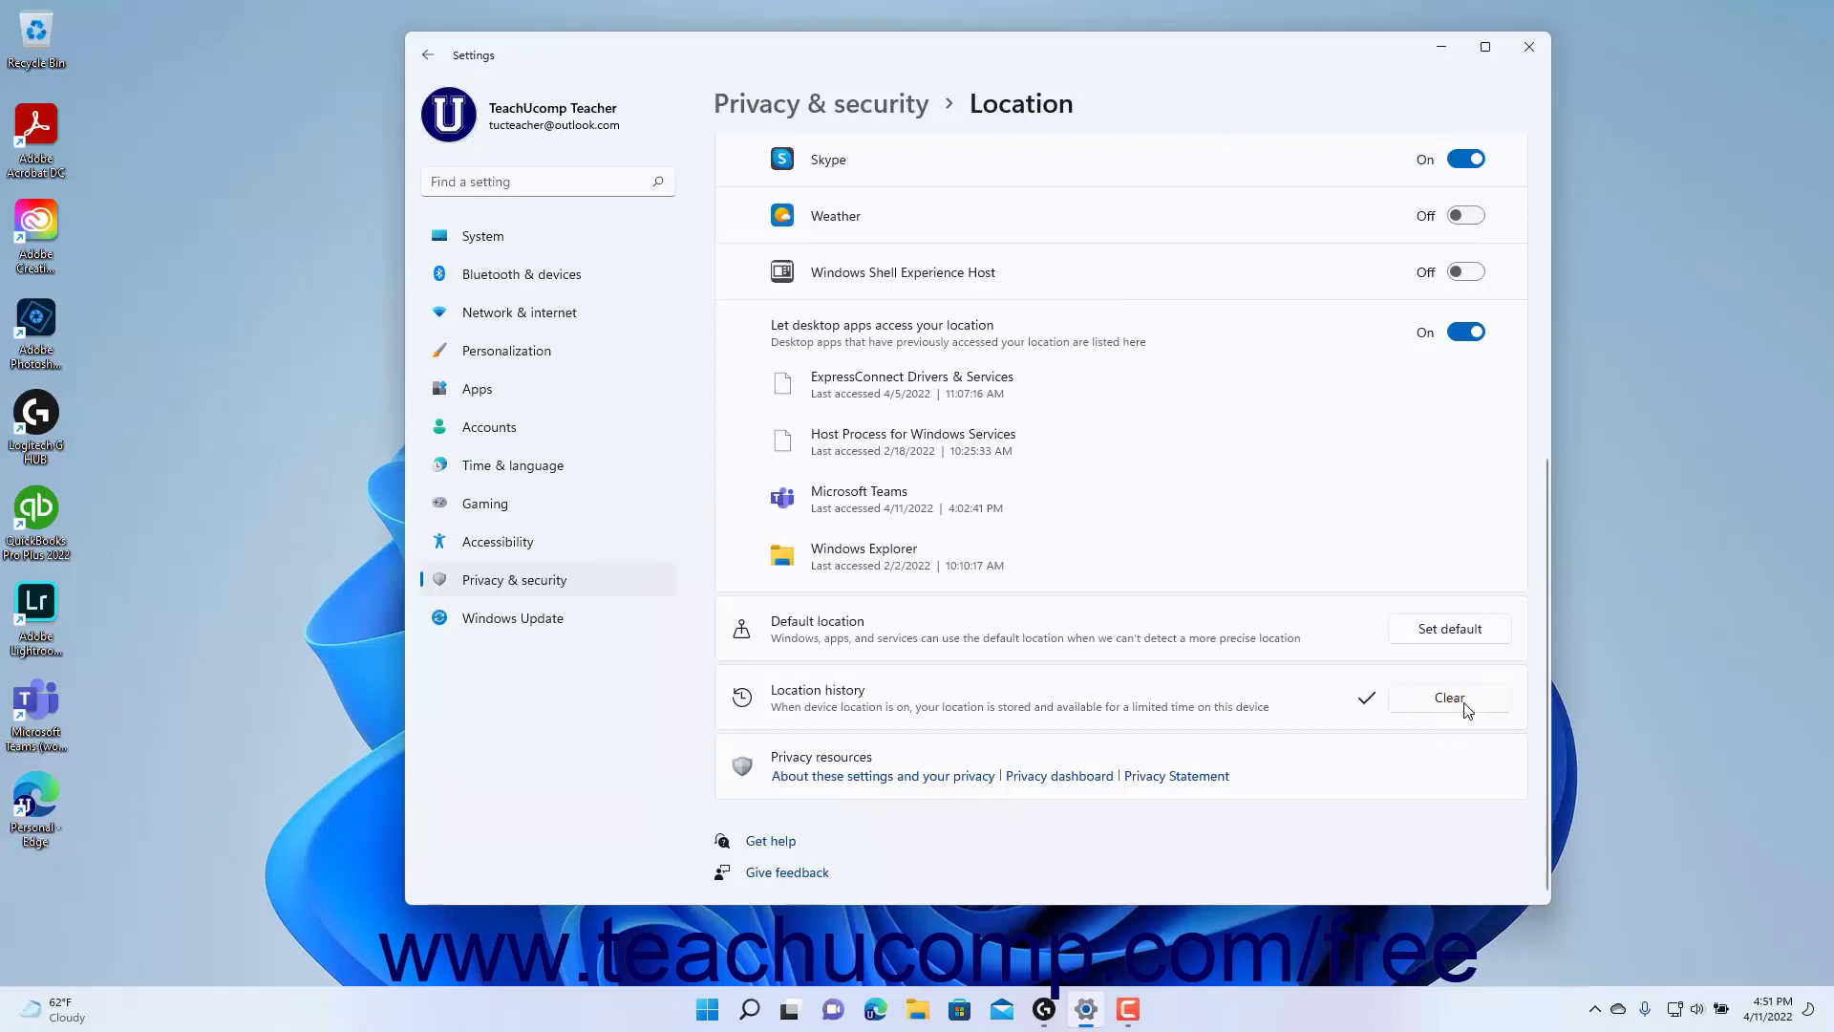
# - Return to Privacy & security and open the Automatic file downloads page
pyautogui.click(876, 121)
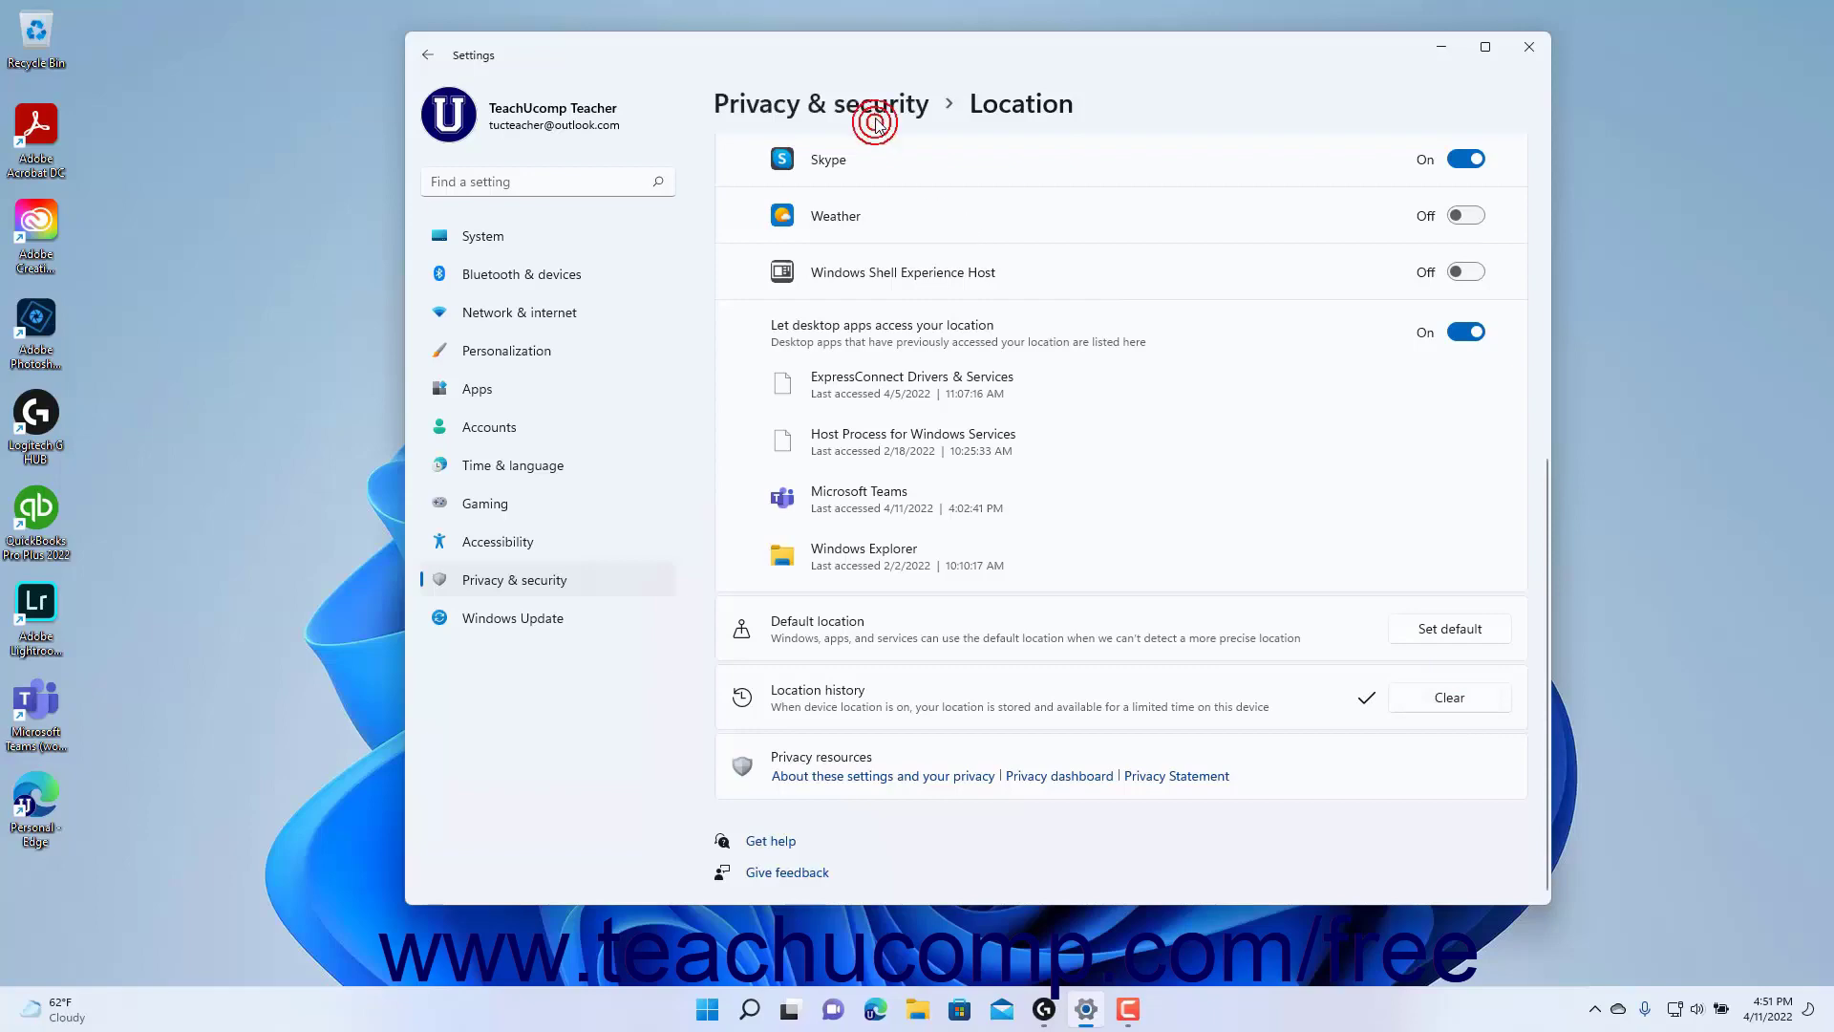
pyautogui.scroll(-2, 1012, 420)
pyautogui.scroll(-4, 1012, 420)
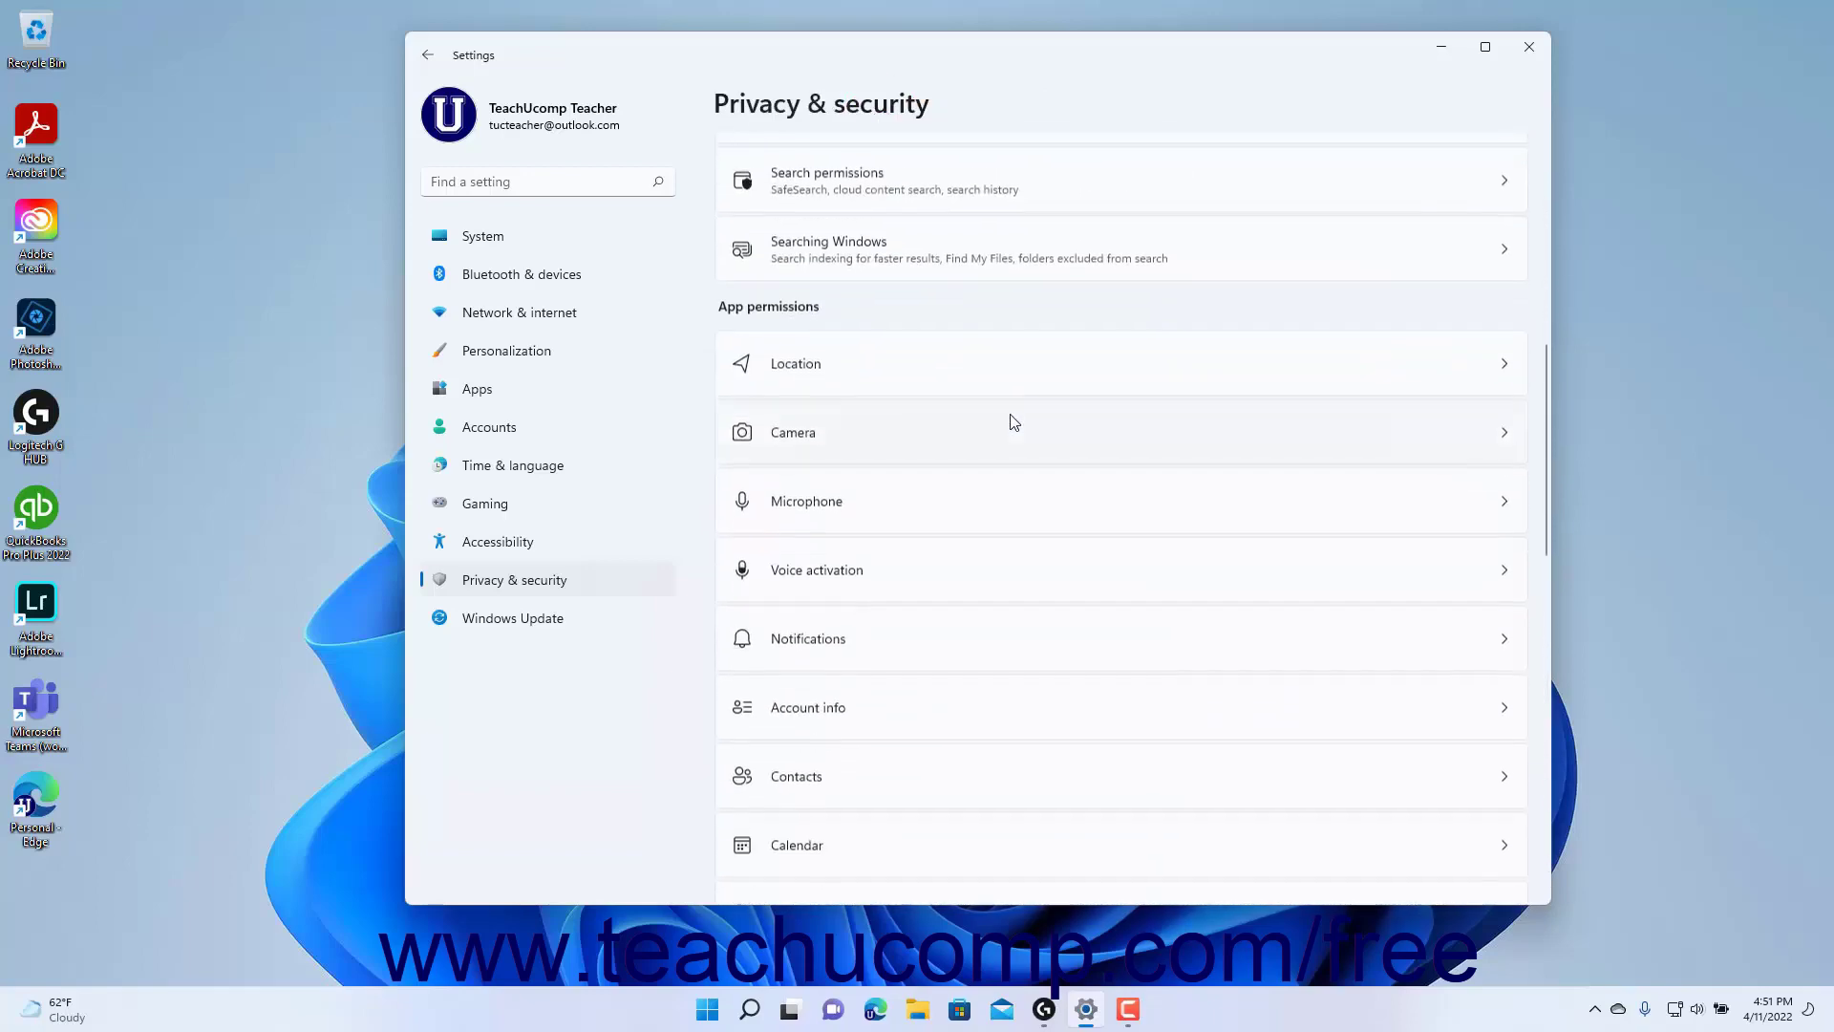
pyautogui.scroll(-2, 1012, 419)
pyautogui.scroll(-3, 1013, 421)
pyautogui.scroll(-4, 1013, 419)
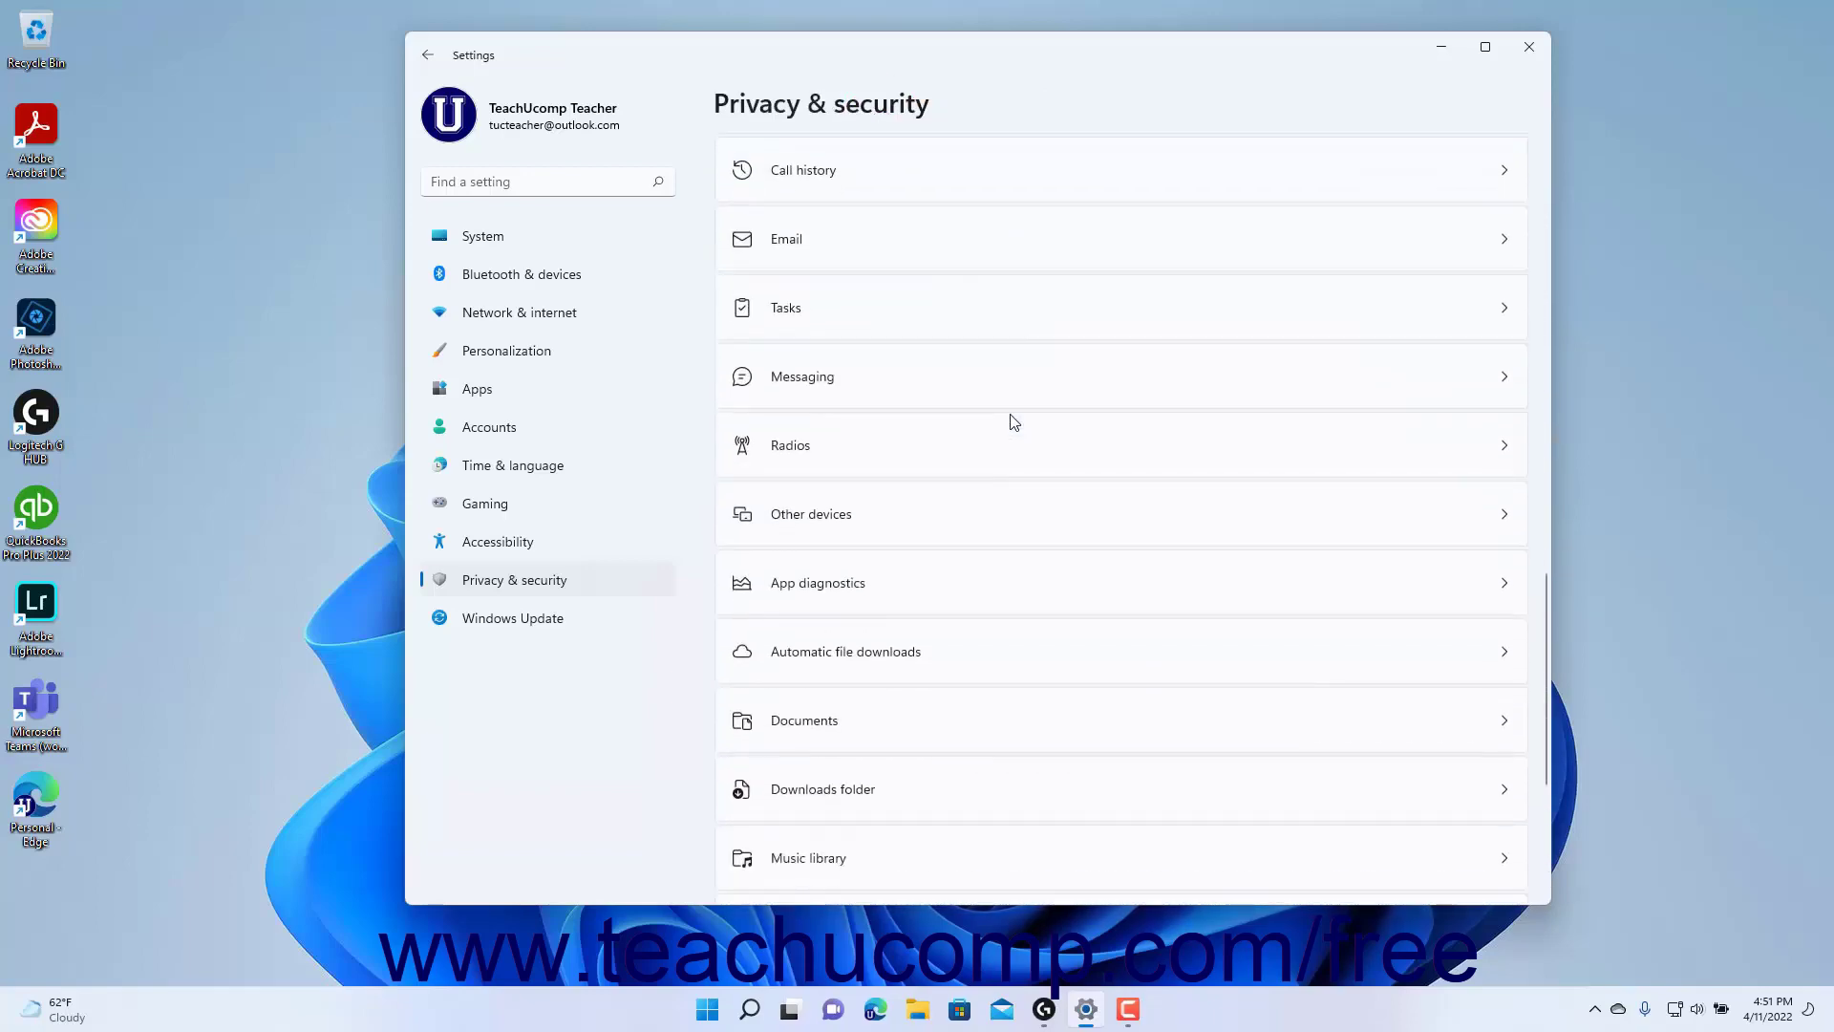
pyautogui.click(964, 654)
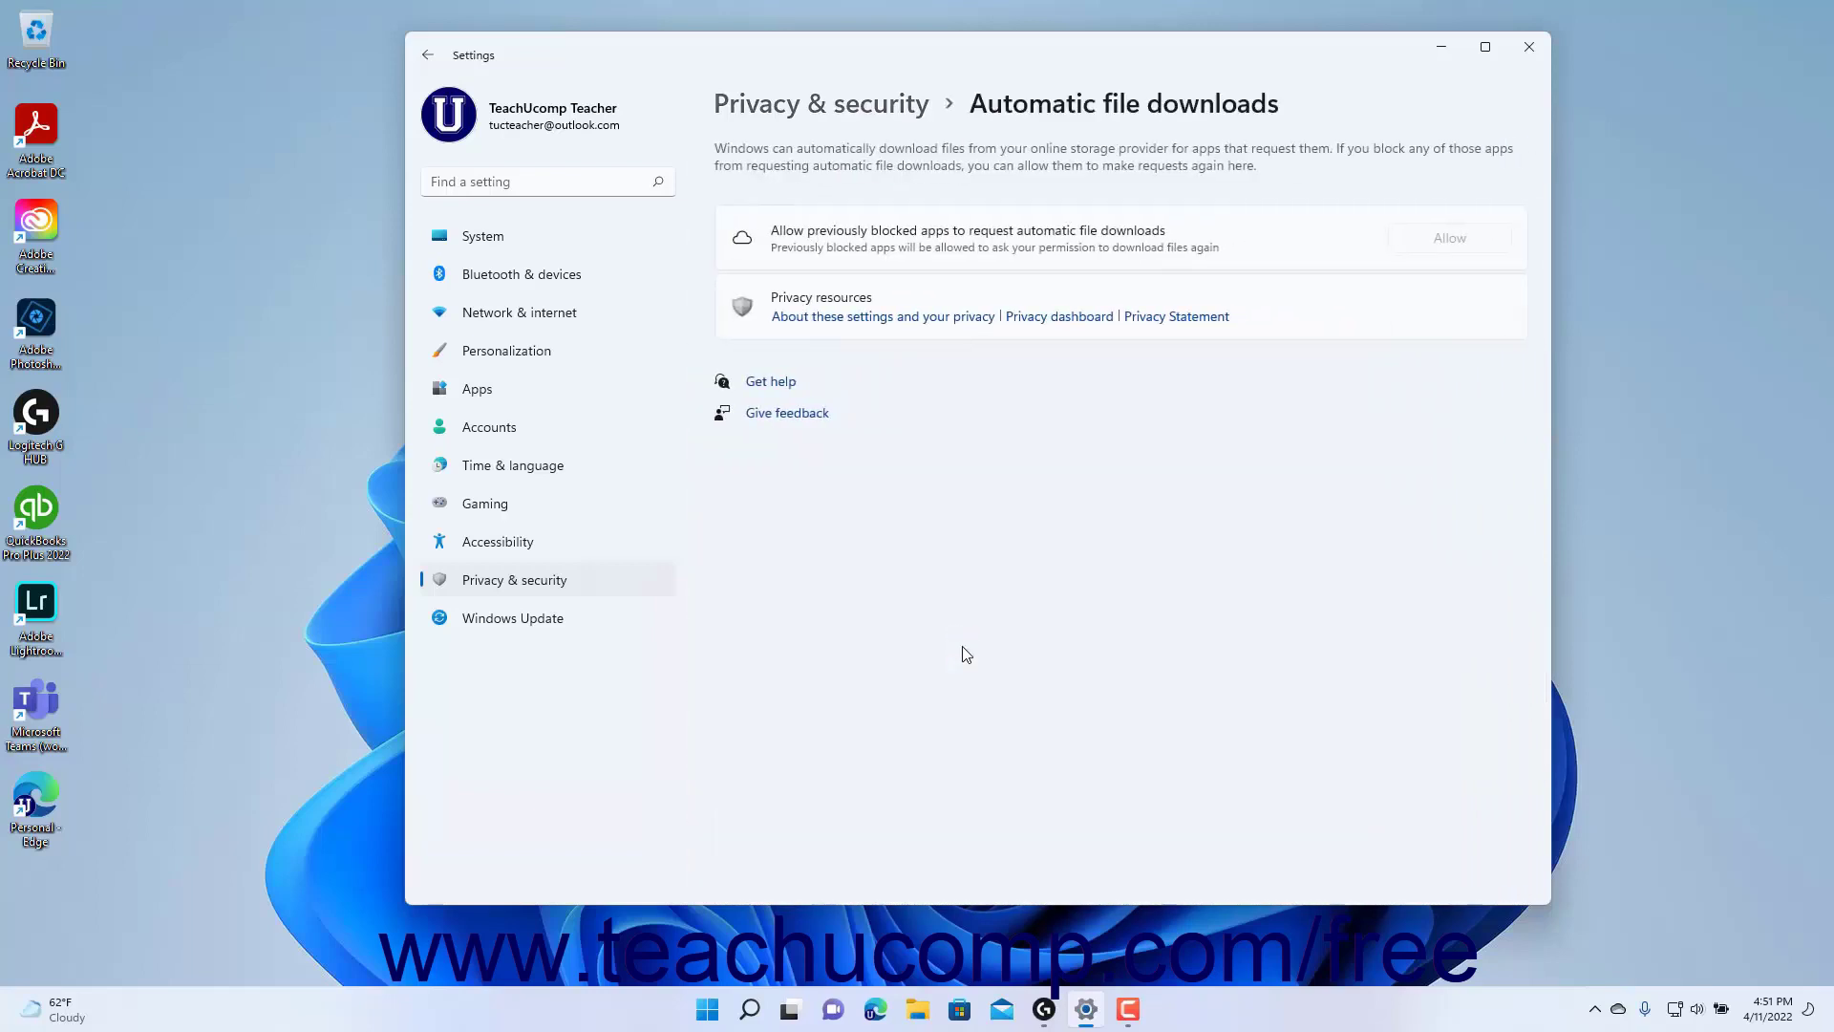